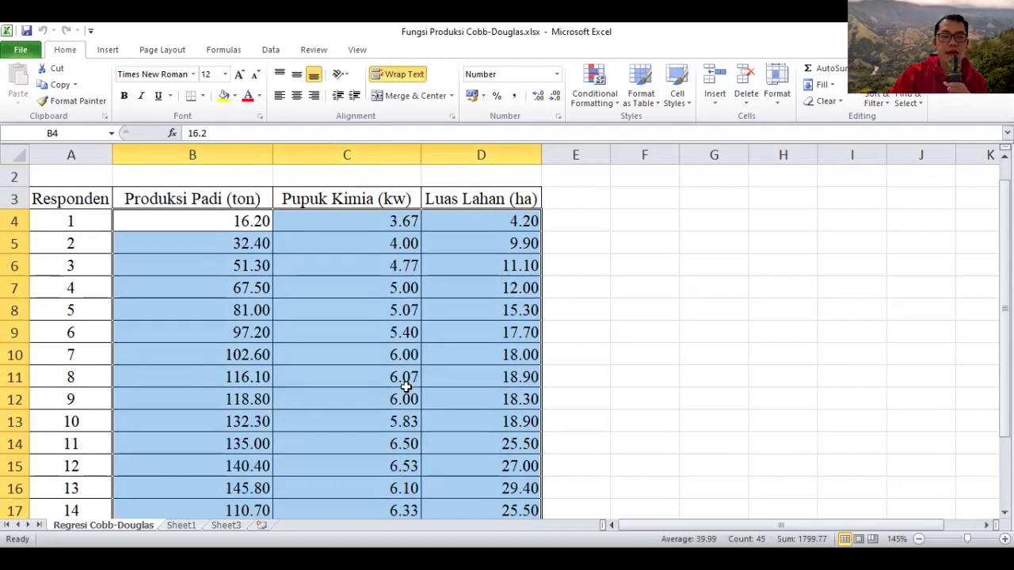
- Copy the production, fertilizer and land area values in B4:D18 of the Regresi Cobb-Douglas sheet
scroll(405, 386, "down", 1)
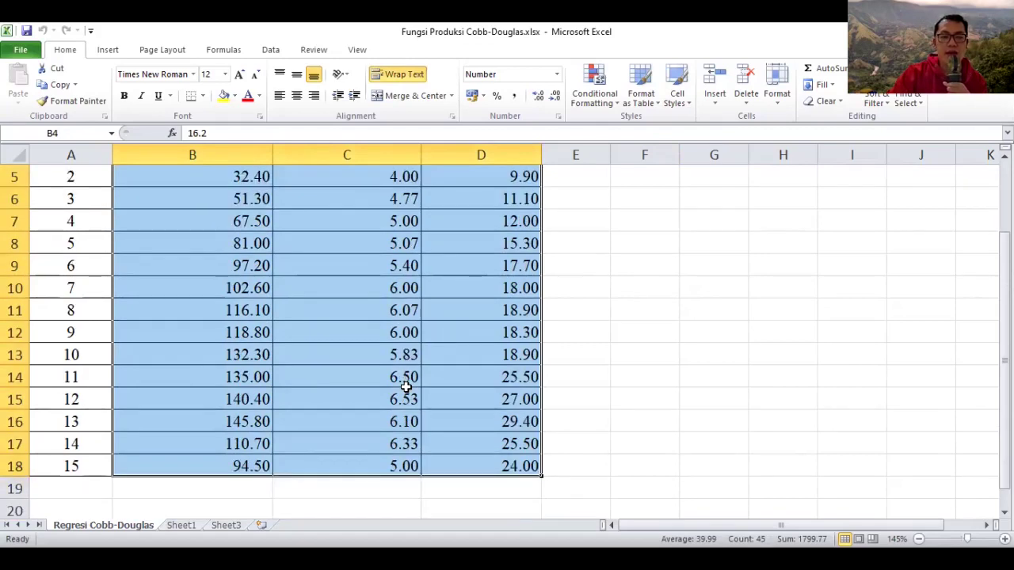
scroll(312, 251, "up", 2)
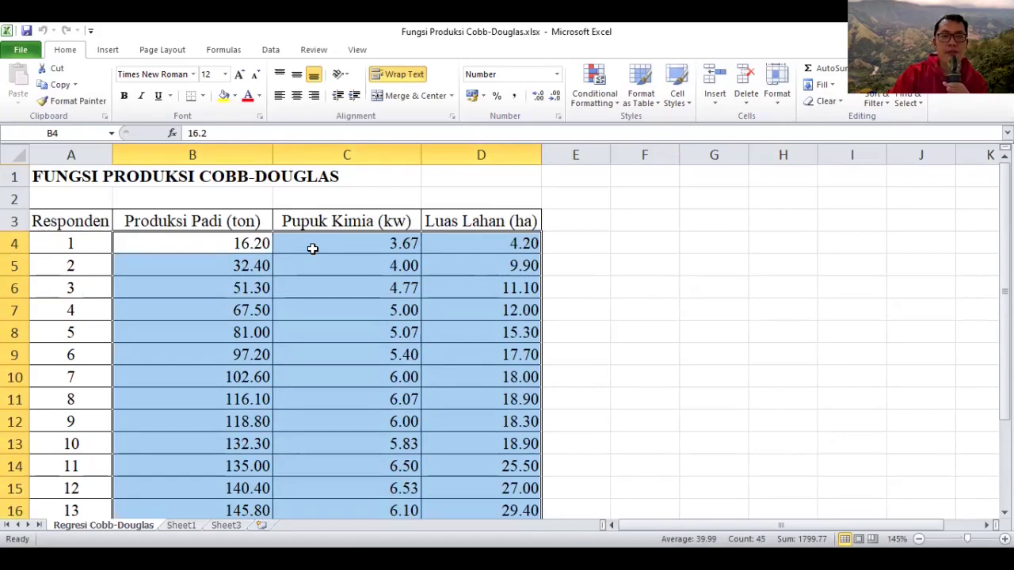
right_click(339, 279)
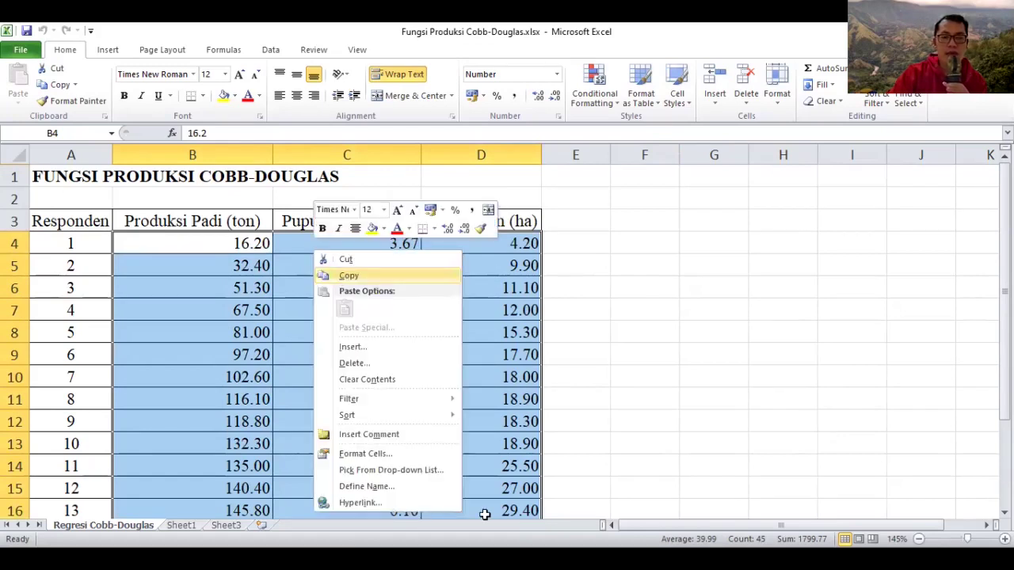
key("c")
scroll(484, 514, "down", 2)
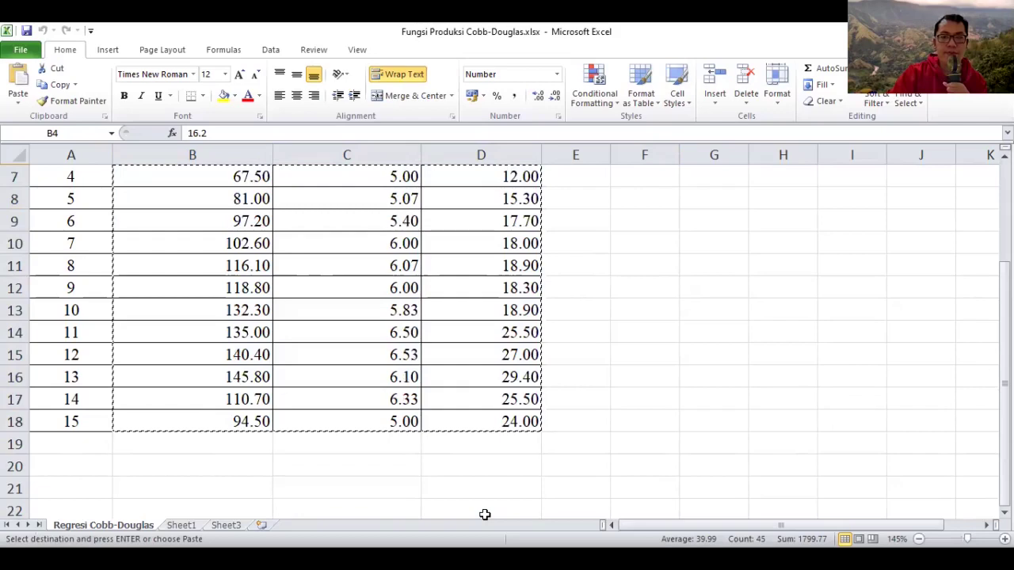
- Switch to the SPSS Data Editor and paste the copied values starting at the first cell of the empty dataset
key("alt+Tab")
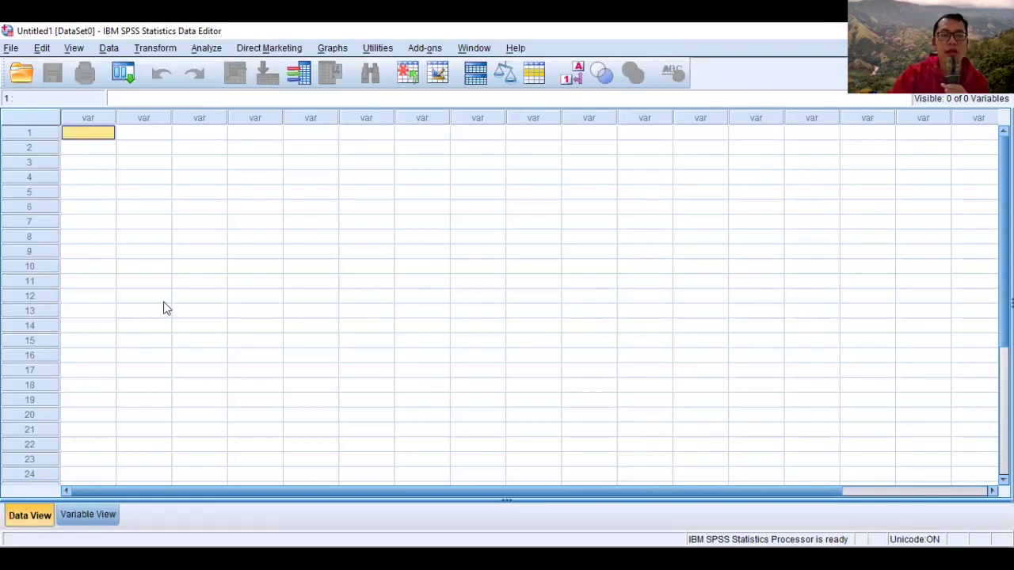
right_click(87, 137)
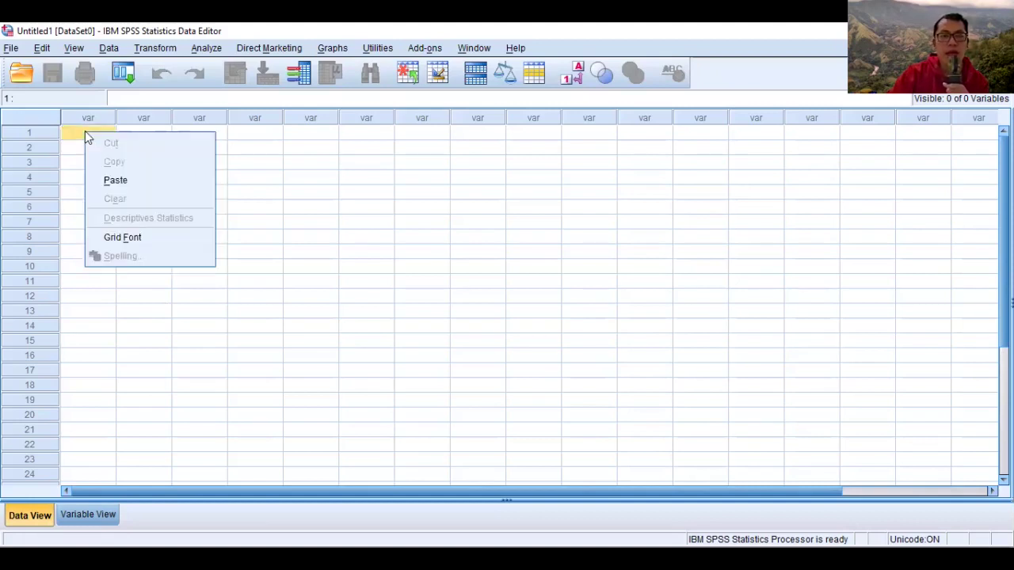
left_click(115, 180)
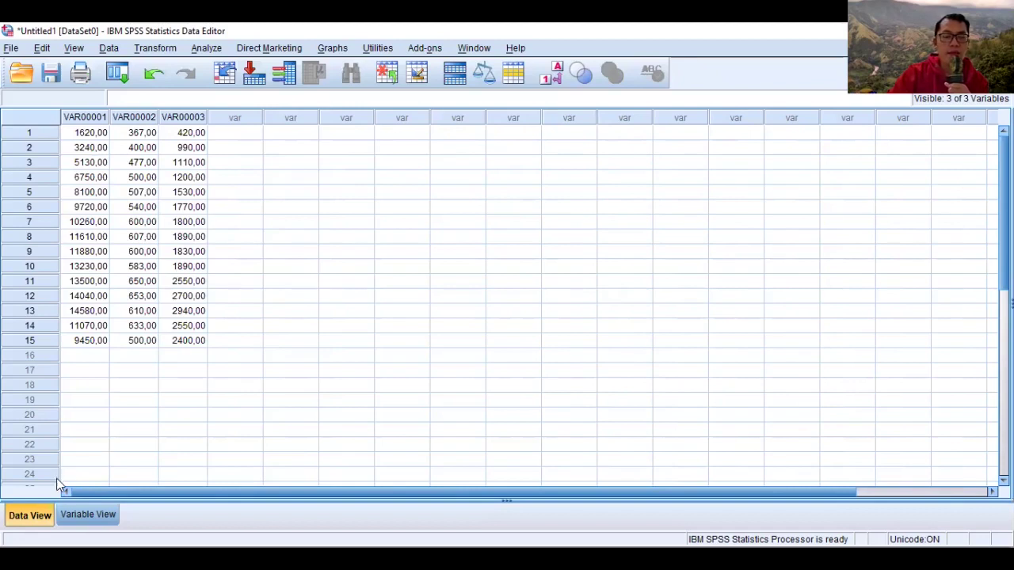
- In the variable definitions, rename the first variable to Y and set its decimals to 0
left_click(96, 518)
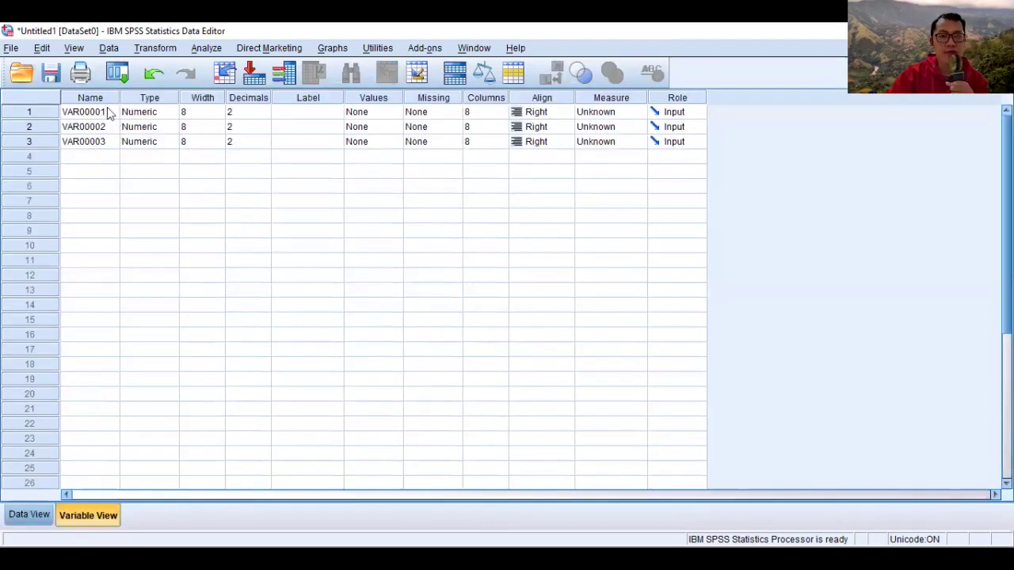
left_click(109, 114)
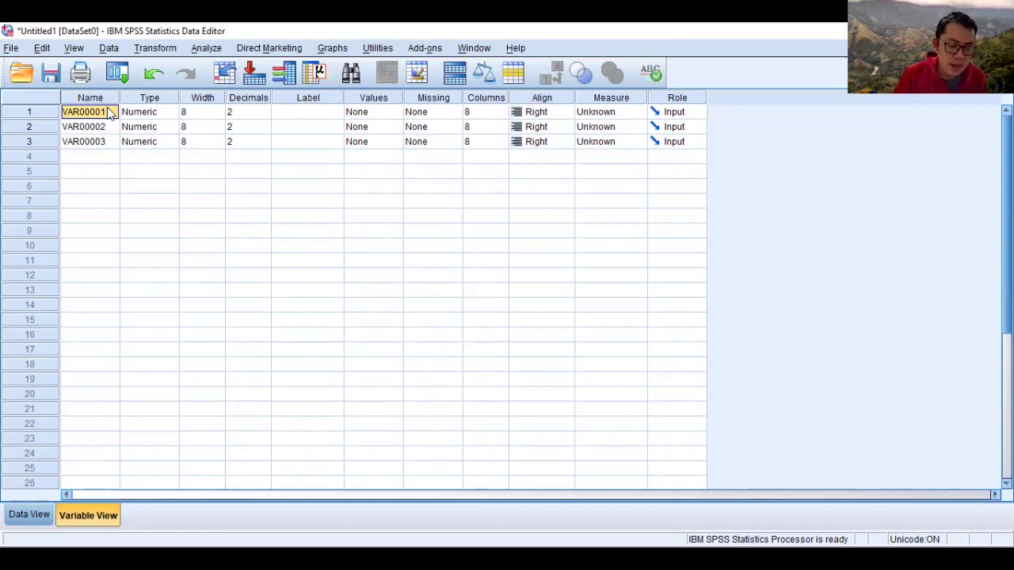
type("Y")
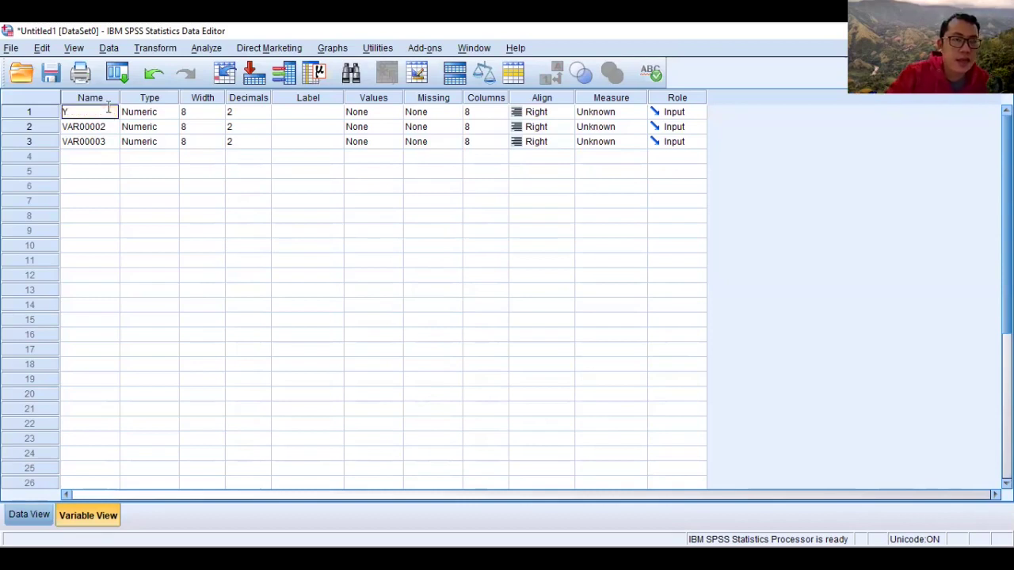
left_click(264, 113)
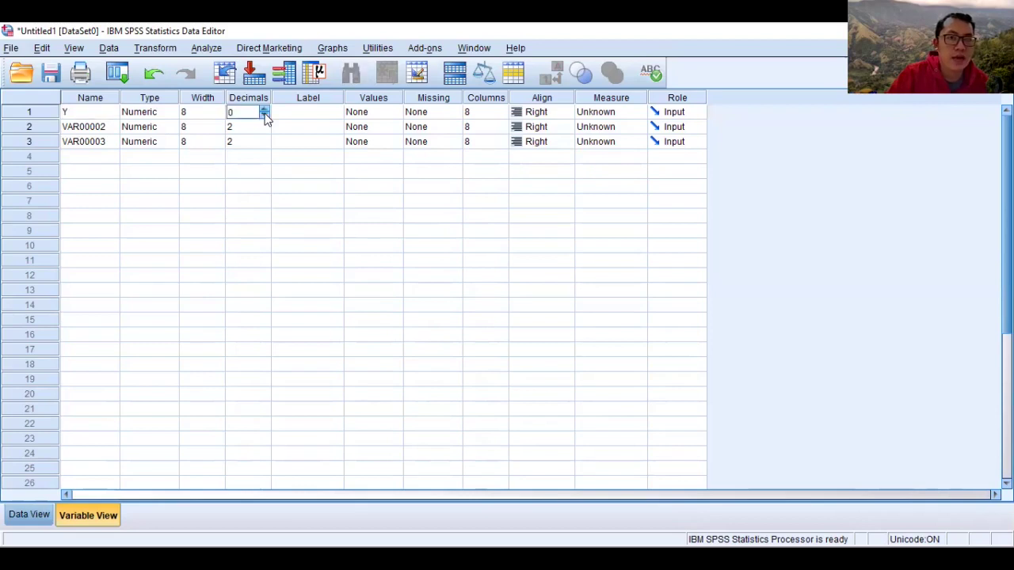
type("0")
- Label variable Y "Produksi Padi (ton)" and set its measurement level to Scale
left_click(301, 119)
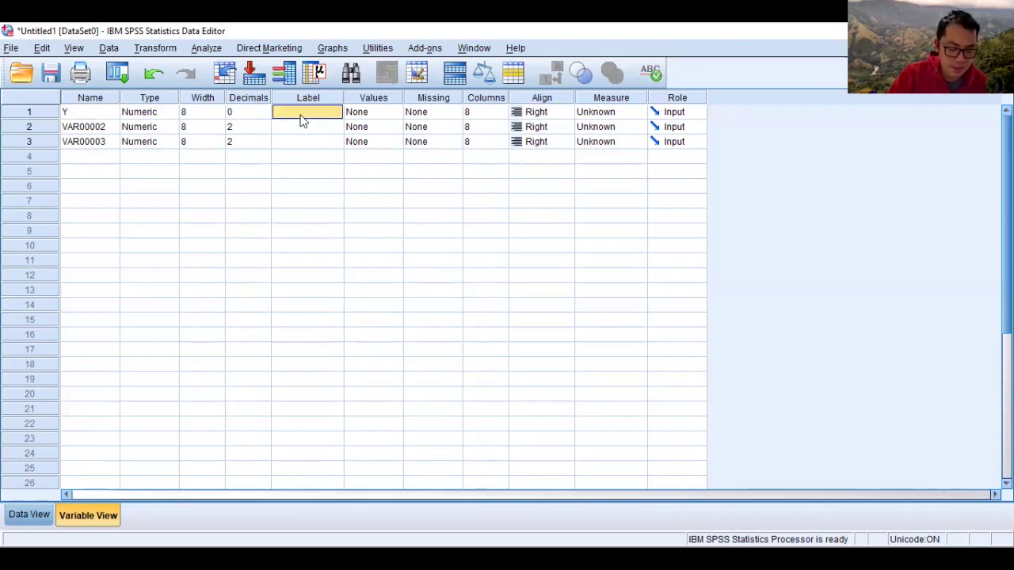
type("Pro")
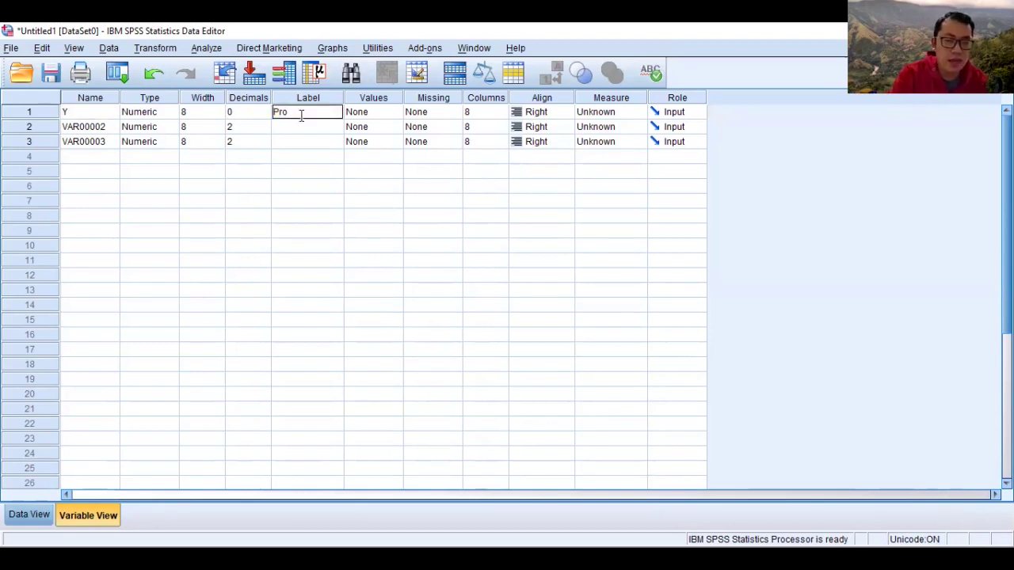
type("duksi Pad")
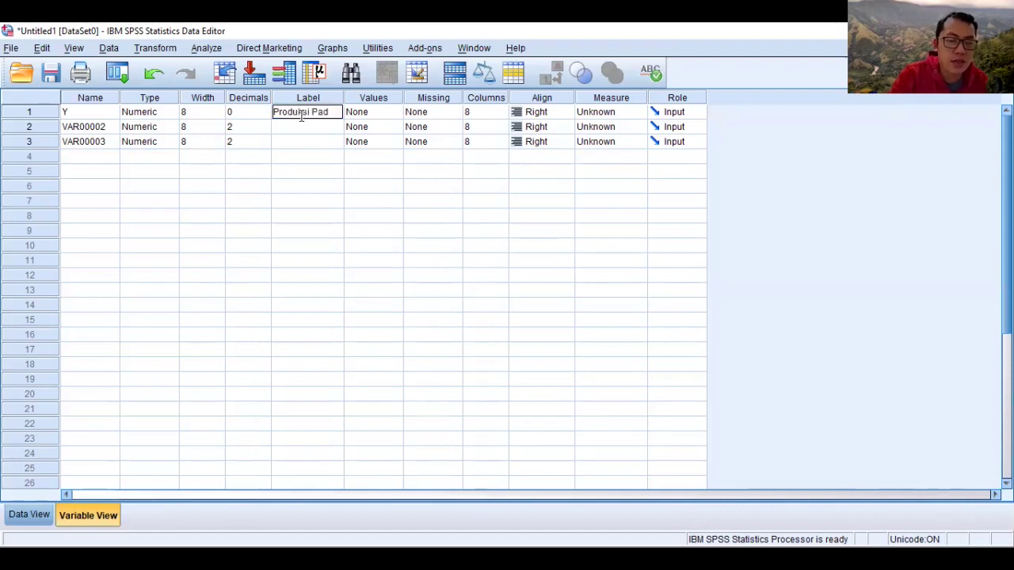
type("i (ton")
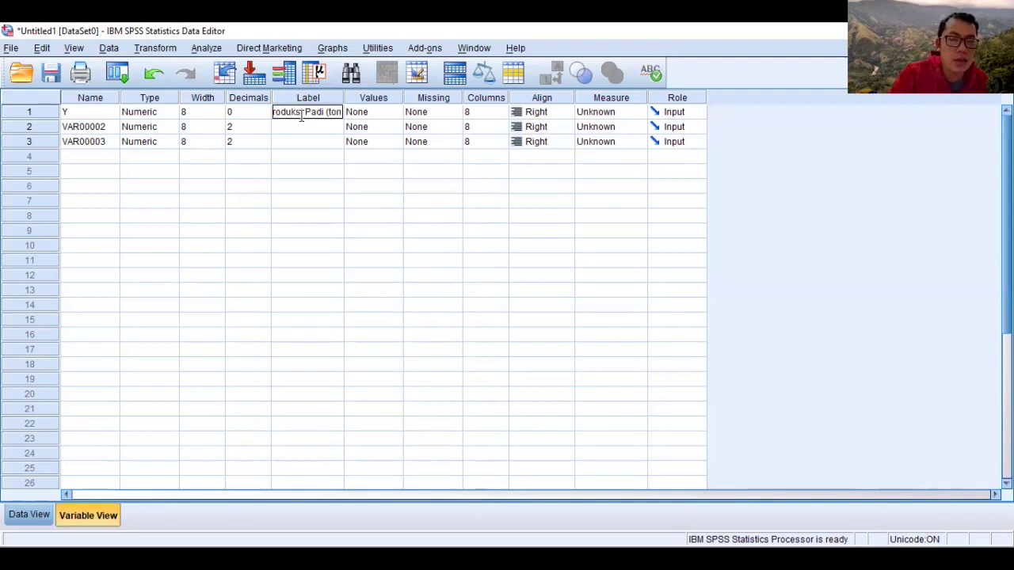
type(")")
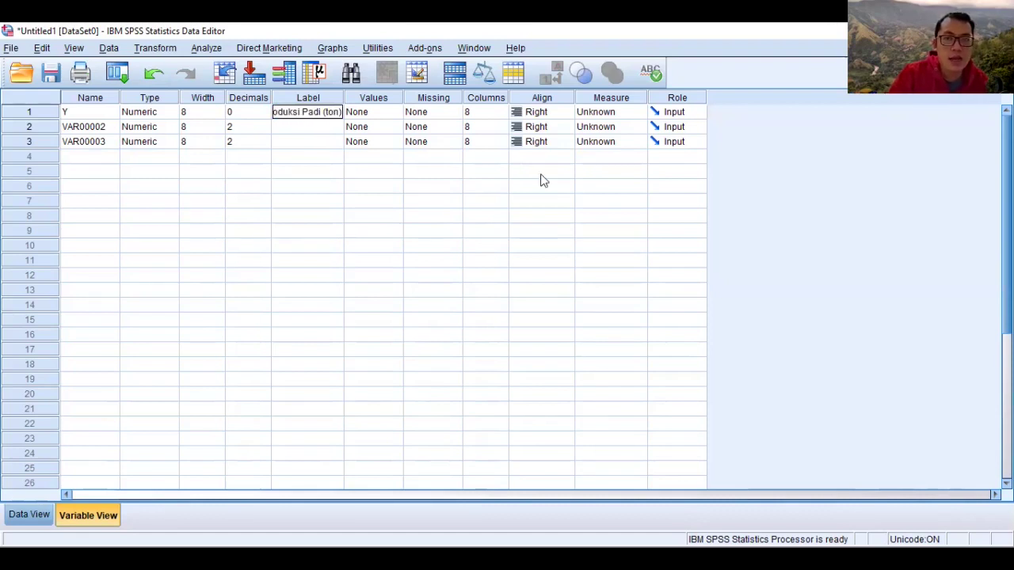
left_click(640, 114)
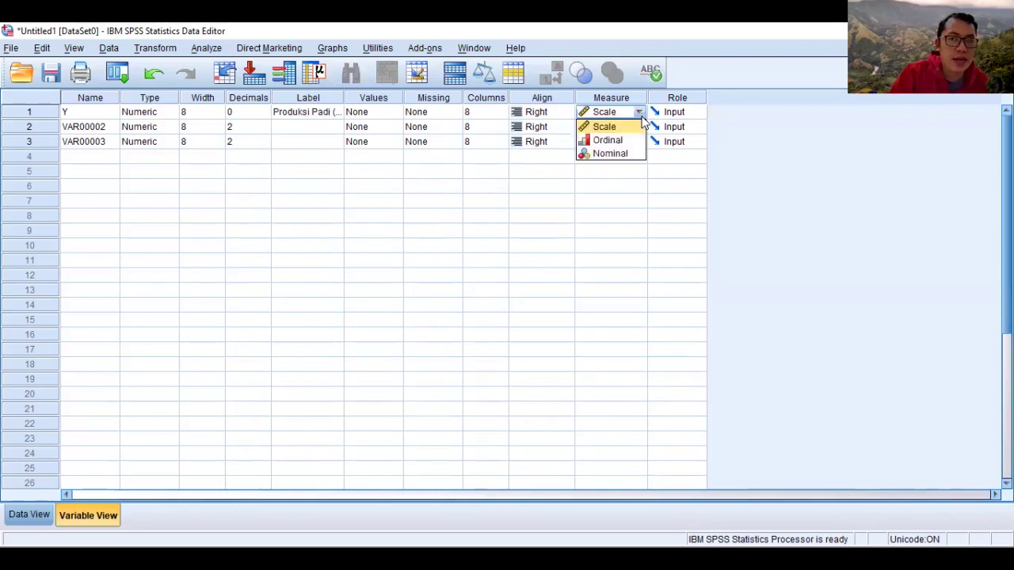
left_click(631, 128)
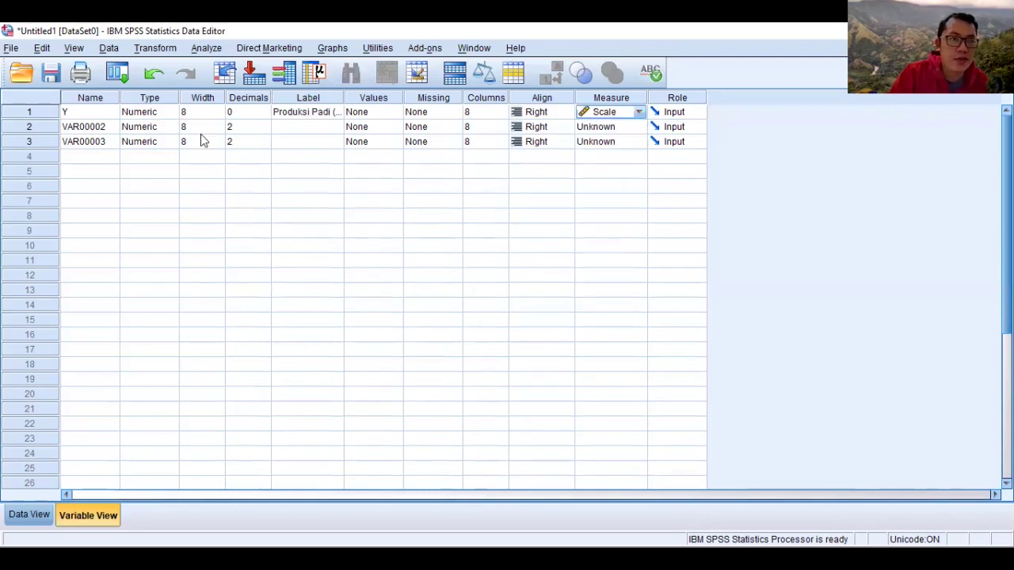
- Rename the second variable to X1 and set its decimals to 0
left_click(95, 129)
type("X1")
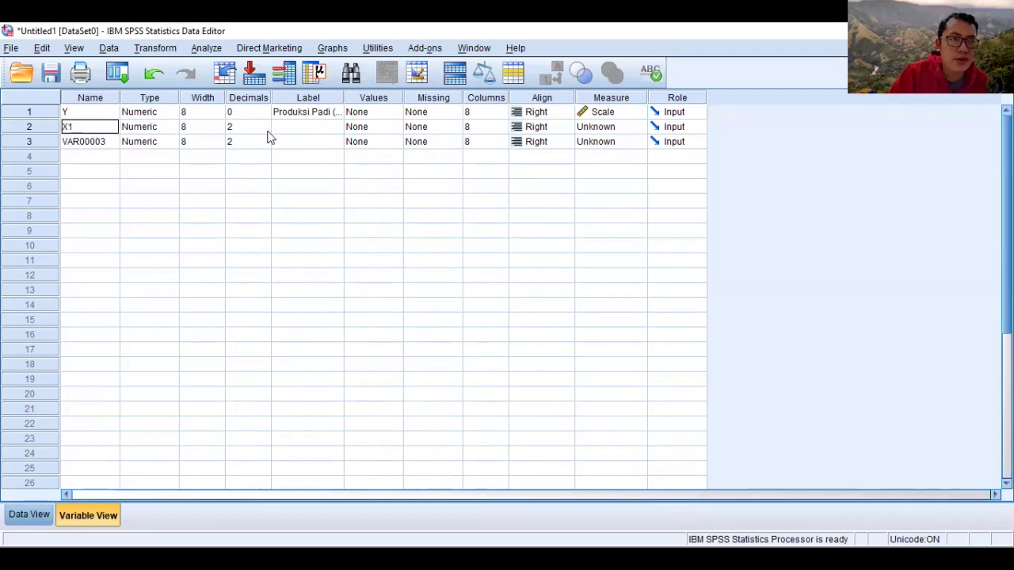
left_click(268, 131)
left_click(265, 129)
- Label variable X1 "Pupuk Kimia (kw)" and set its measurement level to Scale
left_click(299, 132)
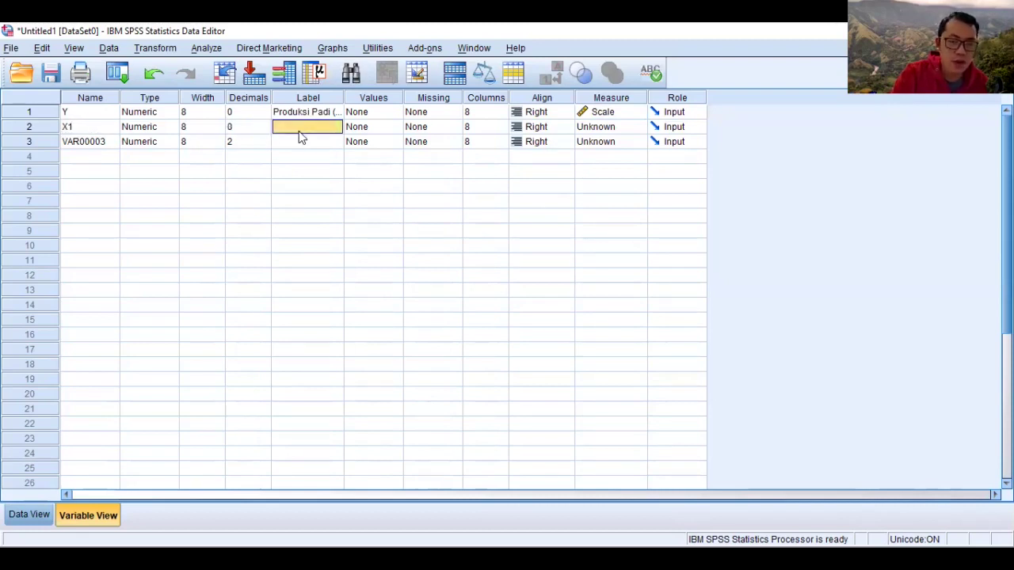
type("Pupuk Kimia")
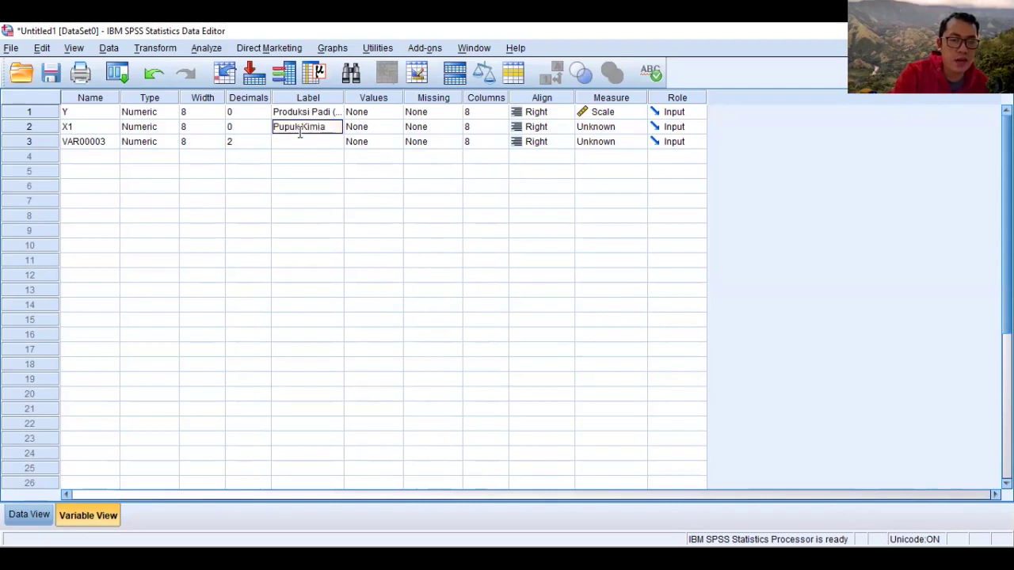
type(" (kw")
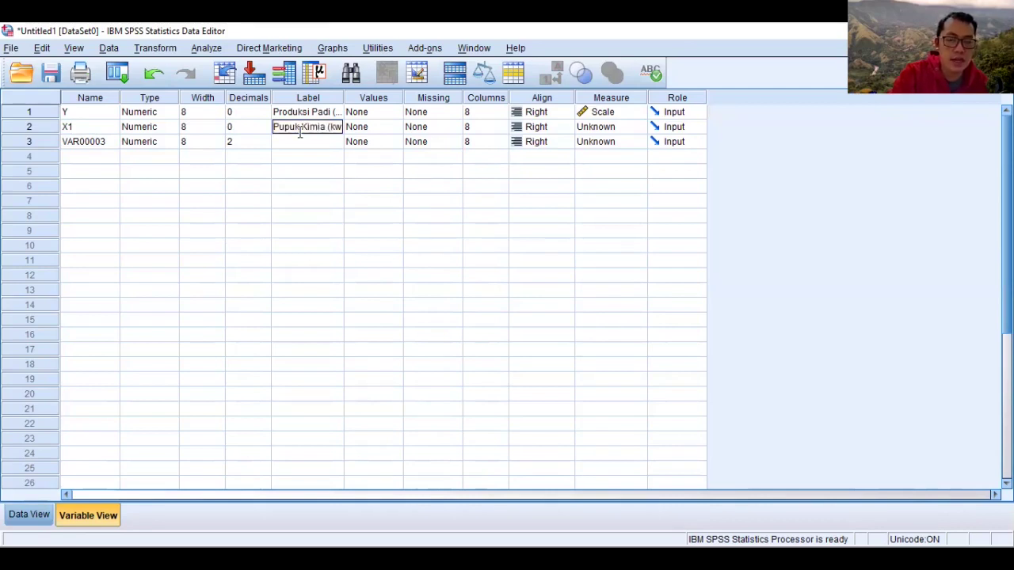
type(")")
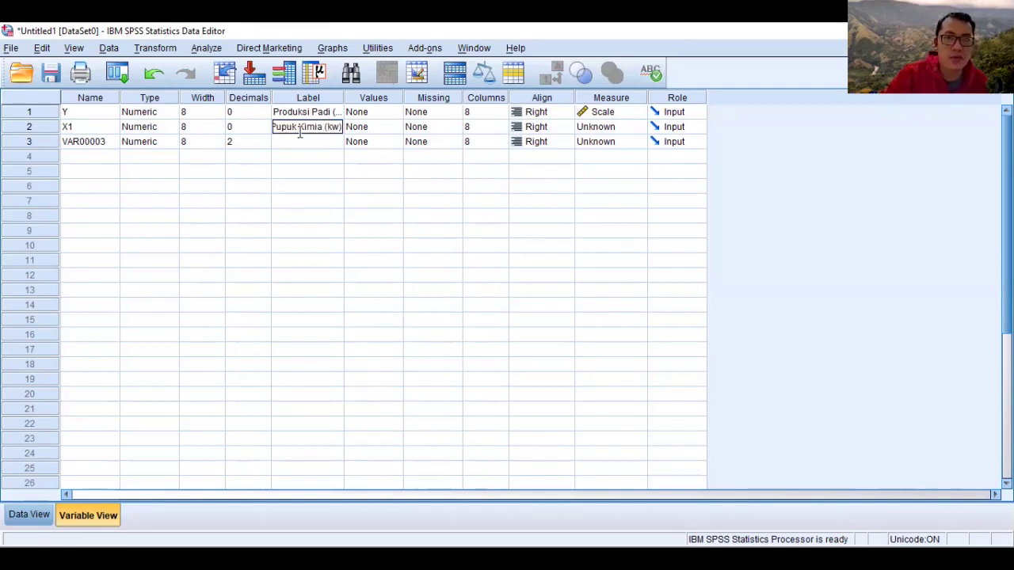
left_click(636, 127)
key("Return")
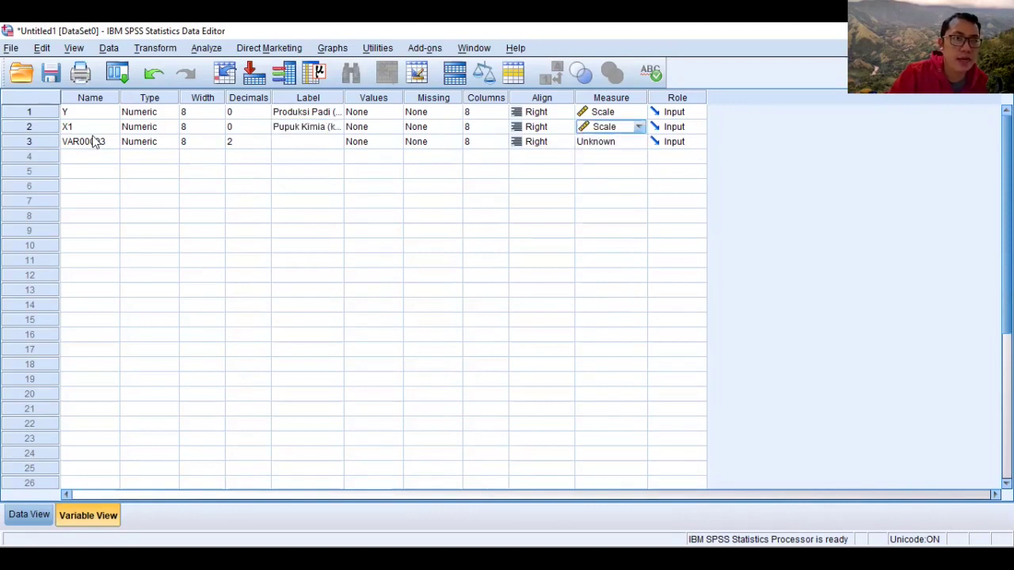
- Define the third variable as X2 with the label "Luas Lahan (ha)" and the Scale measurement level
left_click(94, 141)
type("X2")
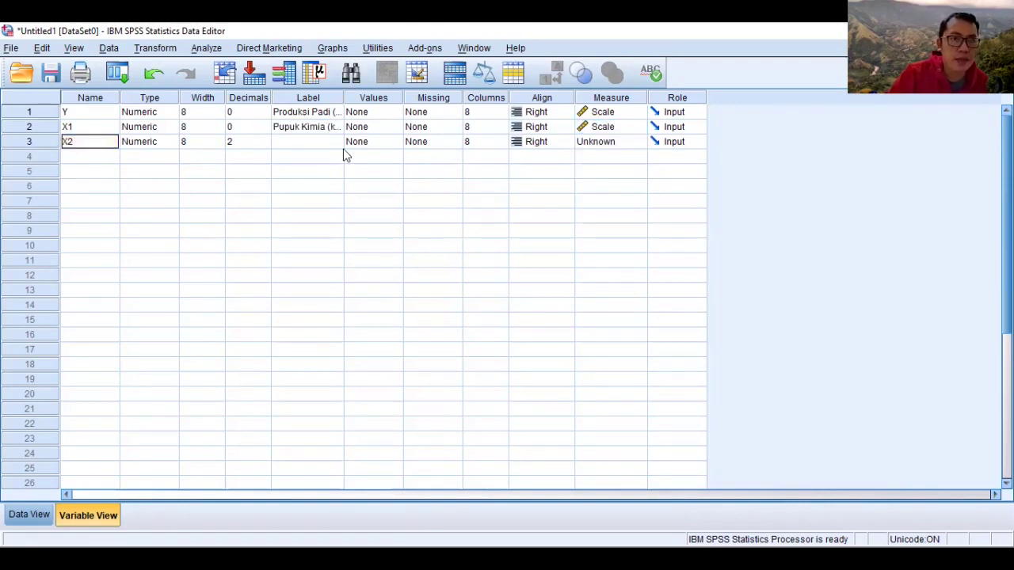
left_click(312, 142)
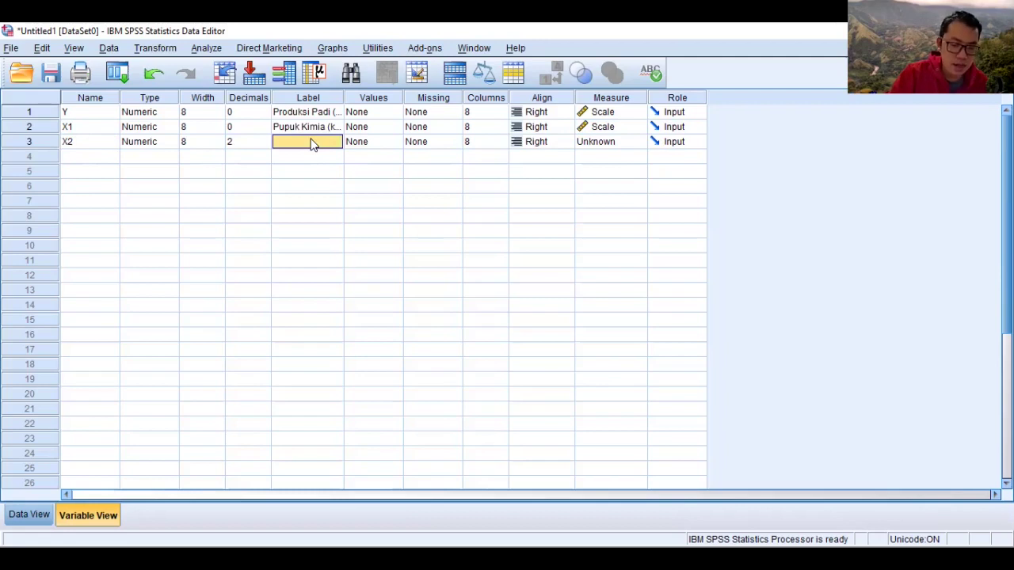
type("Luas Lahan")
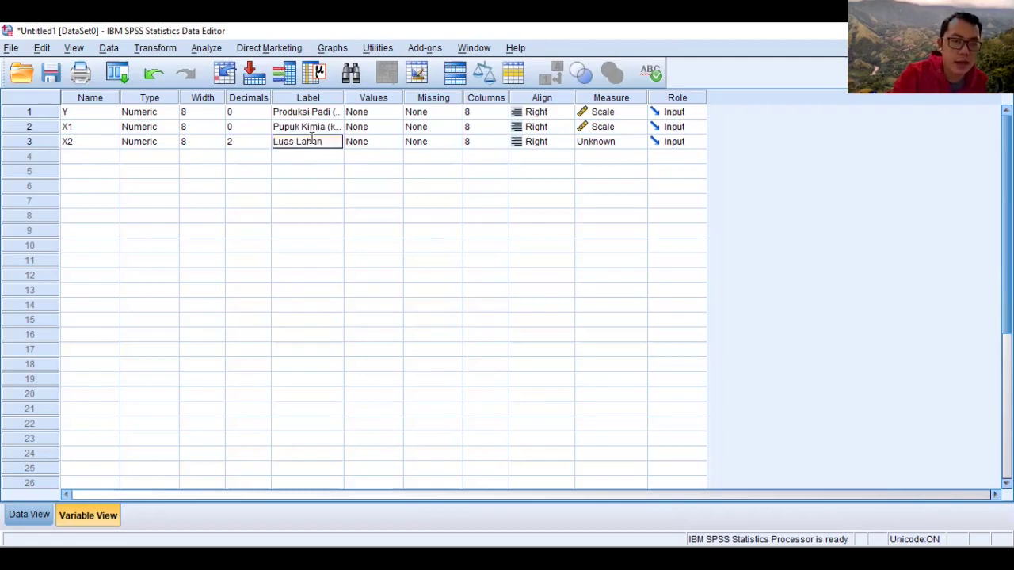
type(" (ha)")
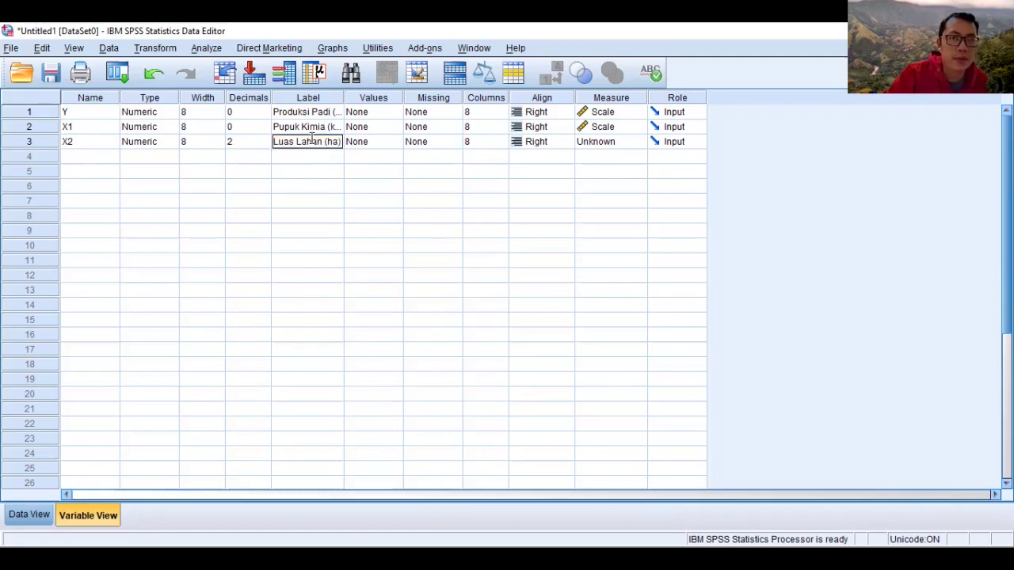
left_click(625, 143)
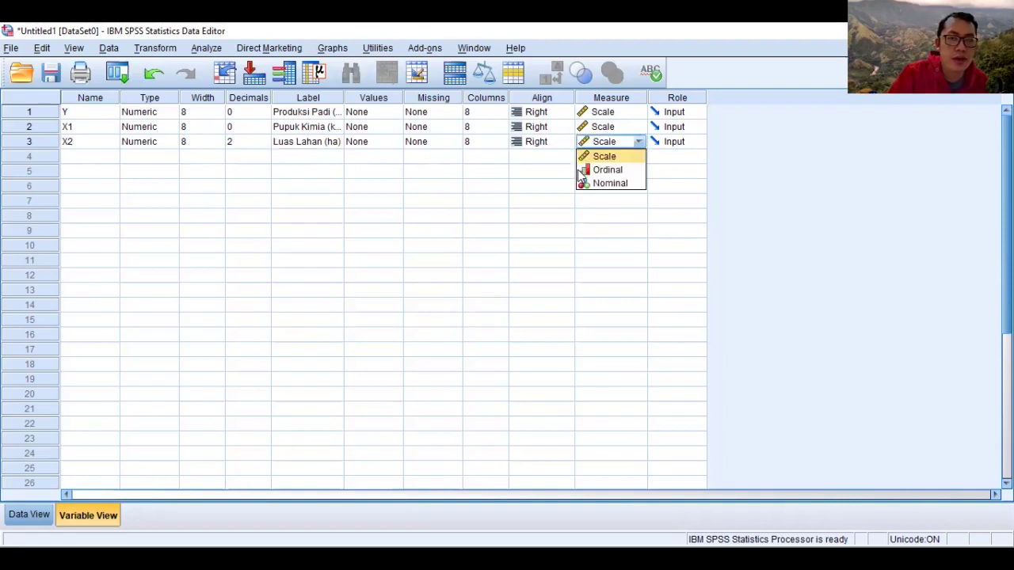
key("Return")
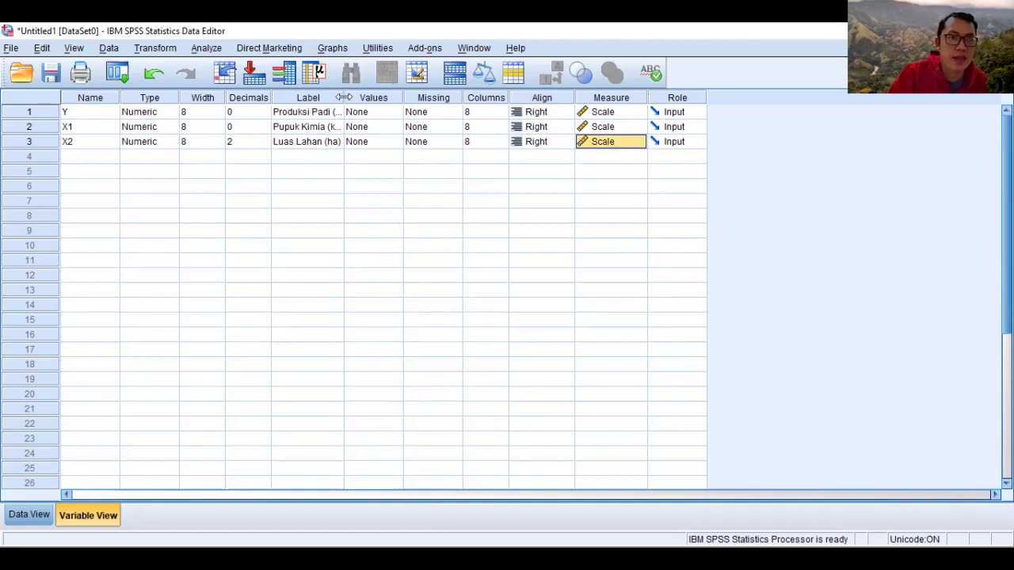
- Widen the Label column to show the full labels and set the decimals of X1 to 2
left_click_drag(346, 99, 419, 99)
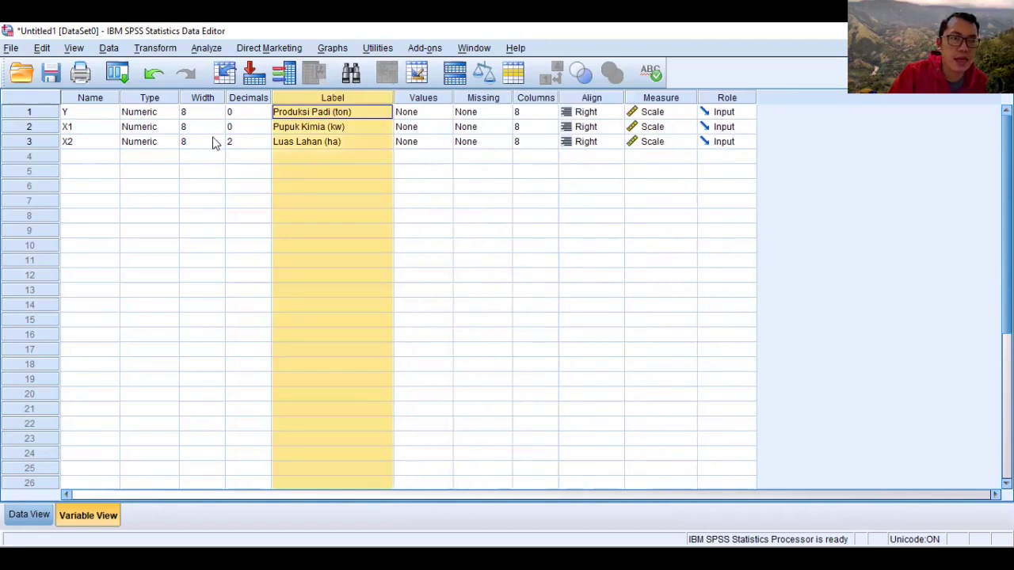
left_click(264, 127)
type("2")
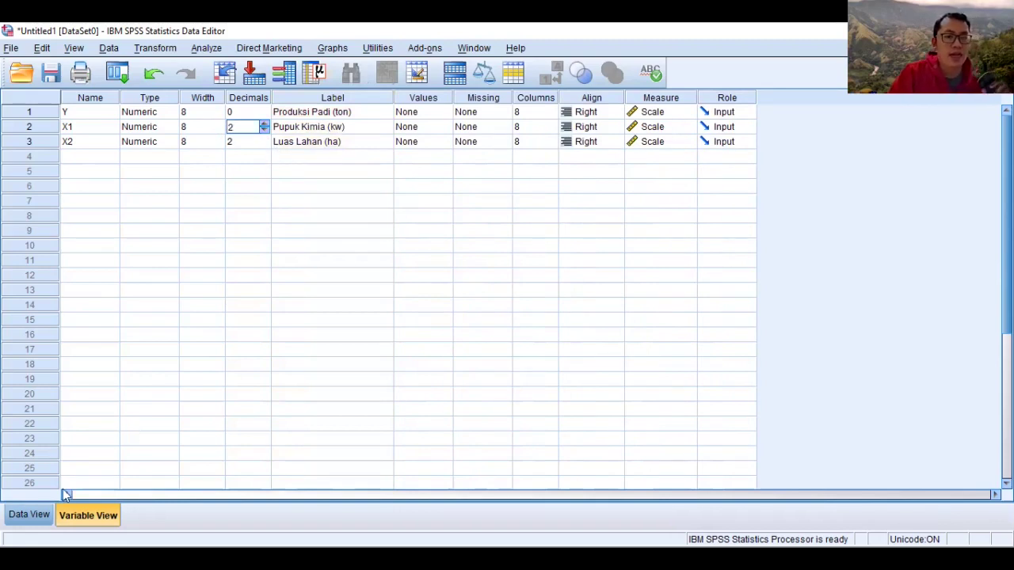
- Return to the data values and start computing a new variable with the target name LnY
left_click(28, 515)
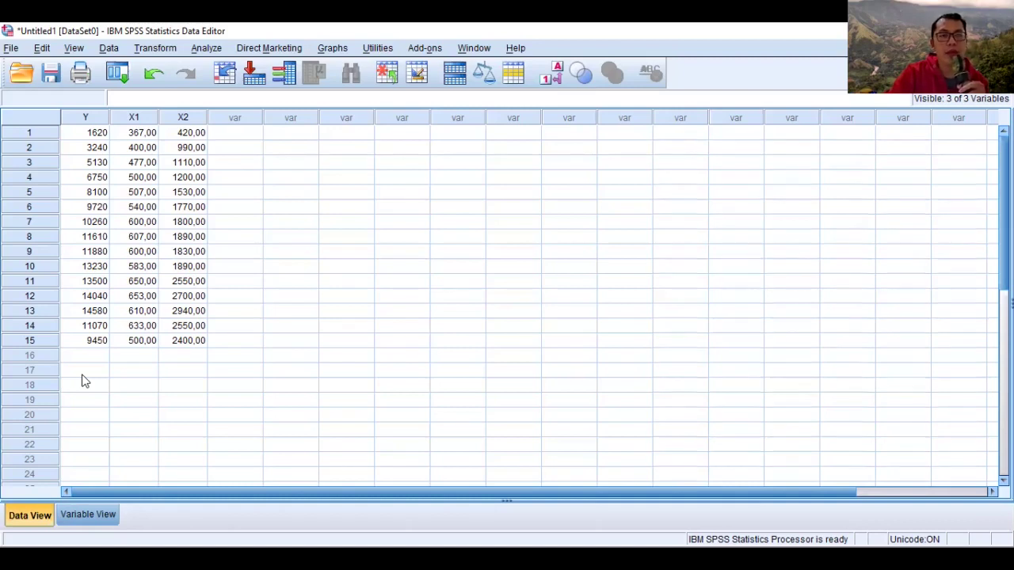
left_click(153, 50)
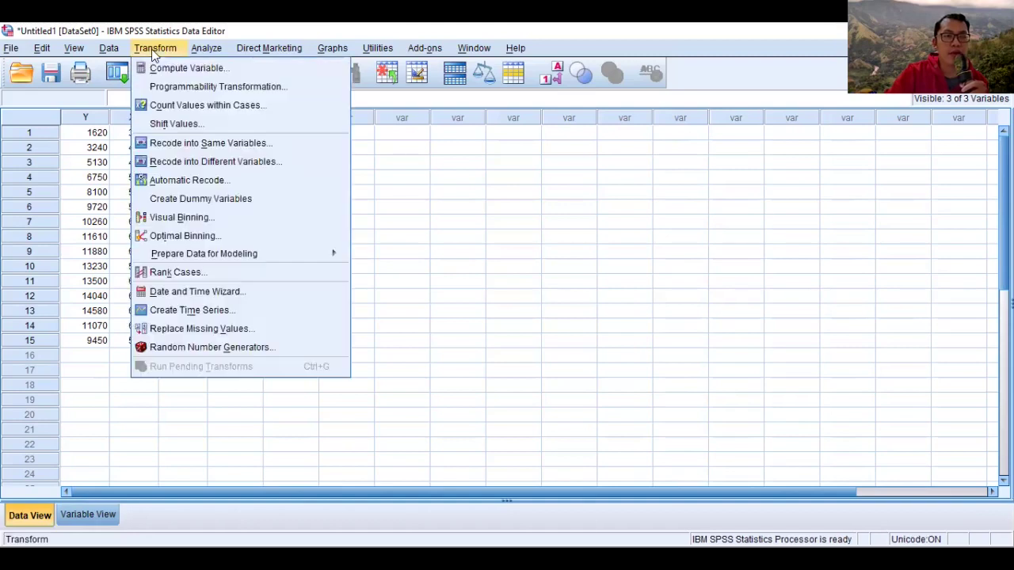
left_click(280, 70)
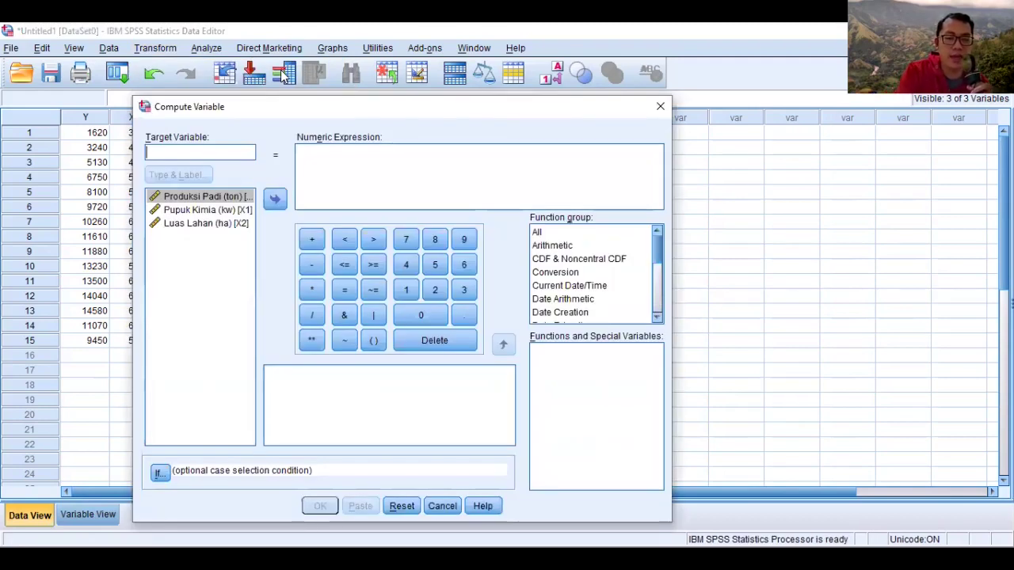
type("Ln")
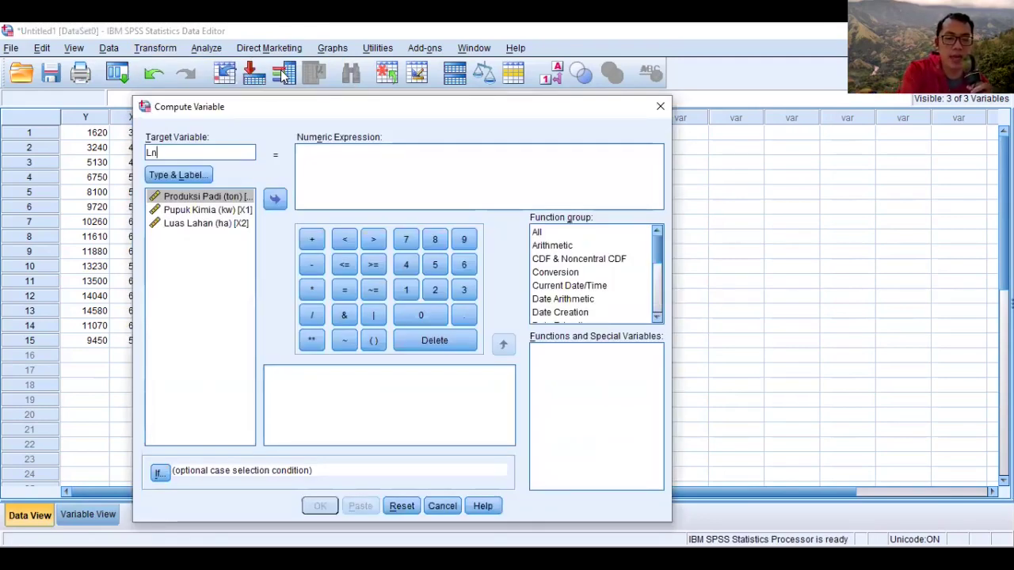
type("Y")
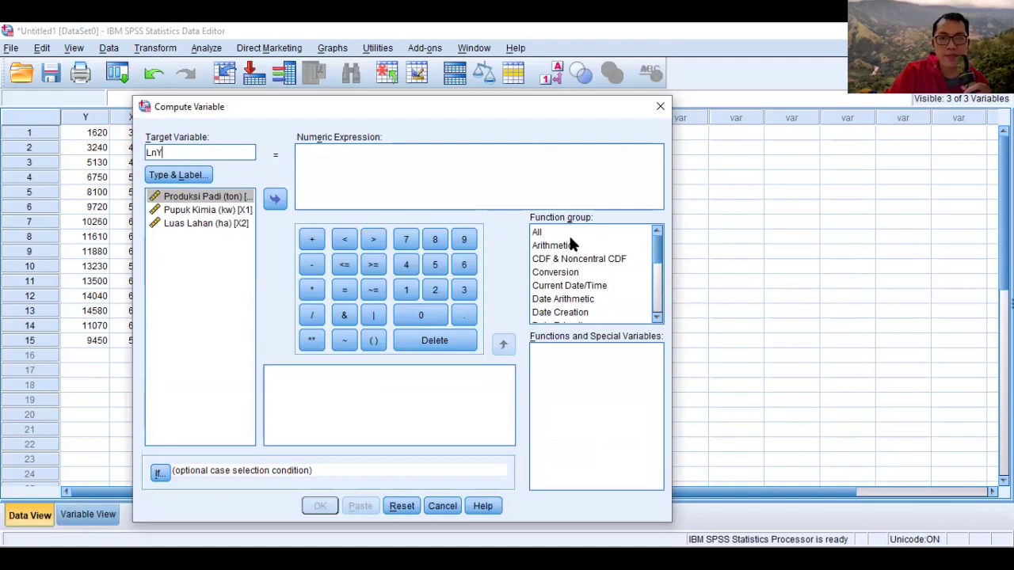
- Build the numeric expression LN(Y) from the Ln function and Produksi Padi (ton), and run the computation of LnY
left_click_drag(657, 262, 658, 313)
scroll(560, 253, "up", 4)
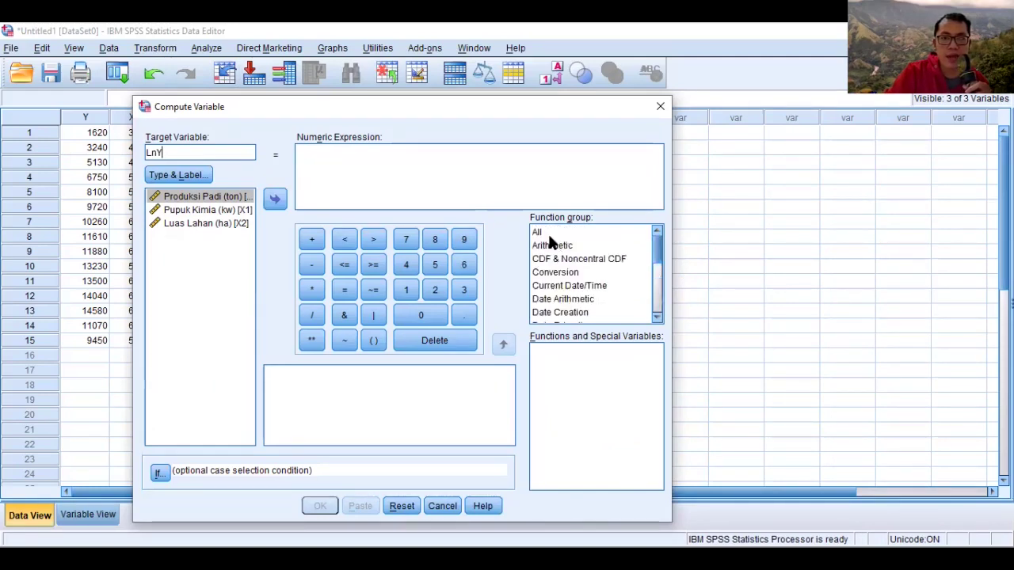
left_click(553, 233)
left_click_drag(656, 358, 658, 426)
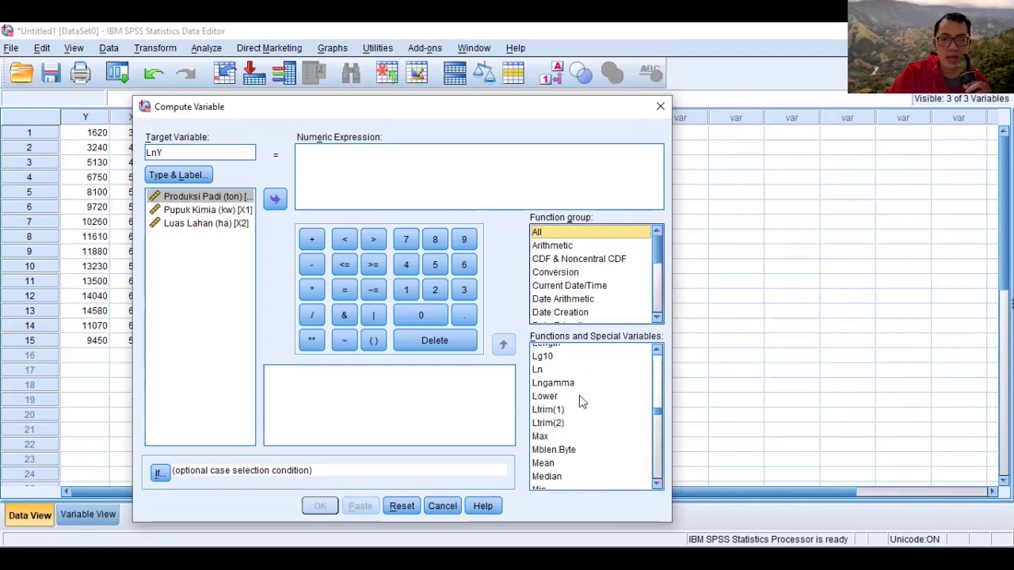
left_click(546, 370)
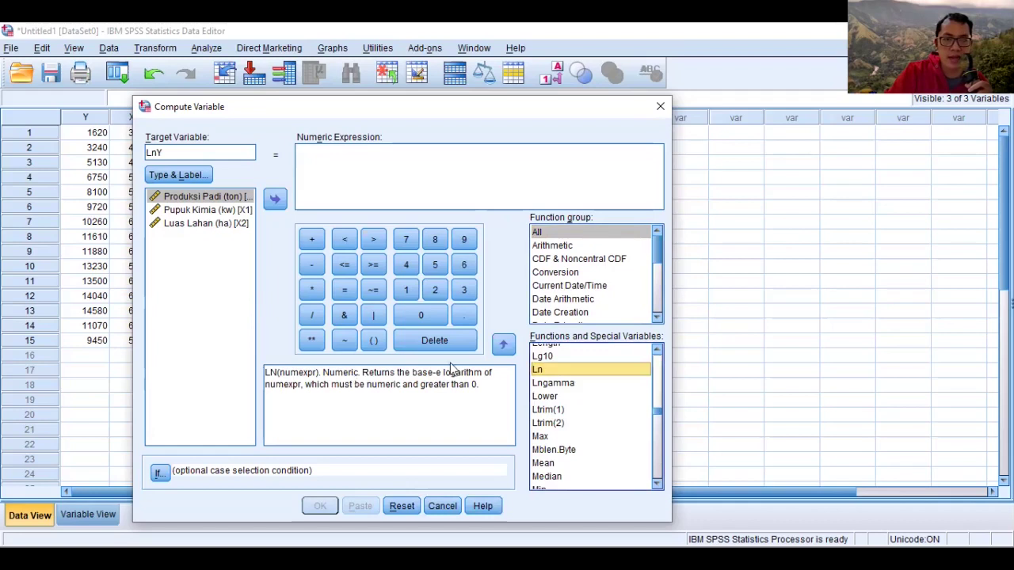
left_click(504, 346)
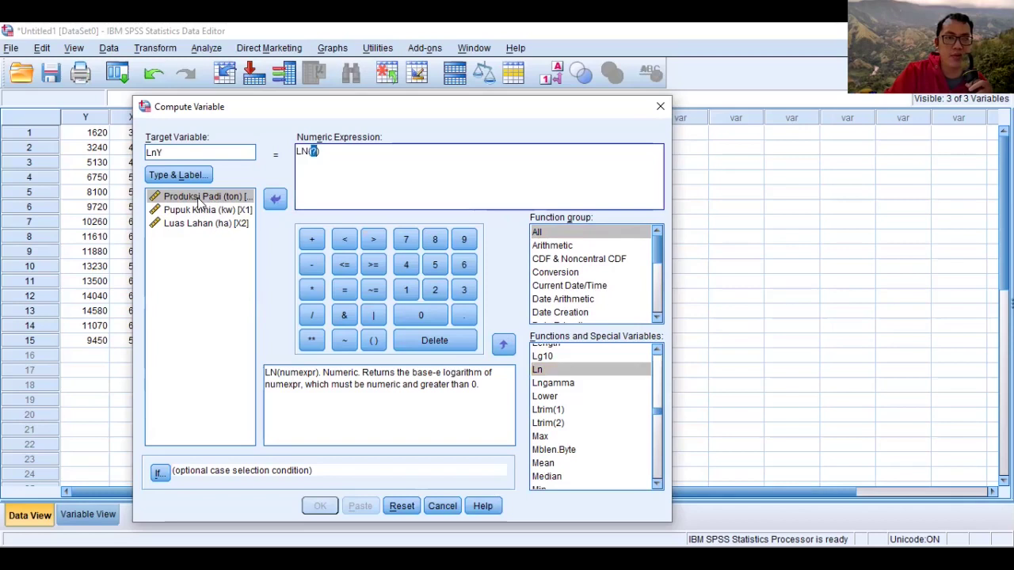
left_click(274, 201)
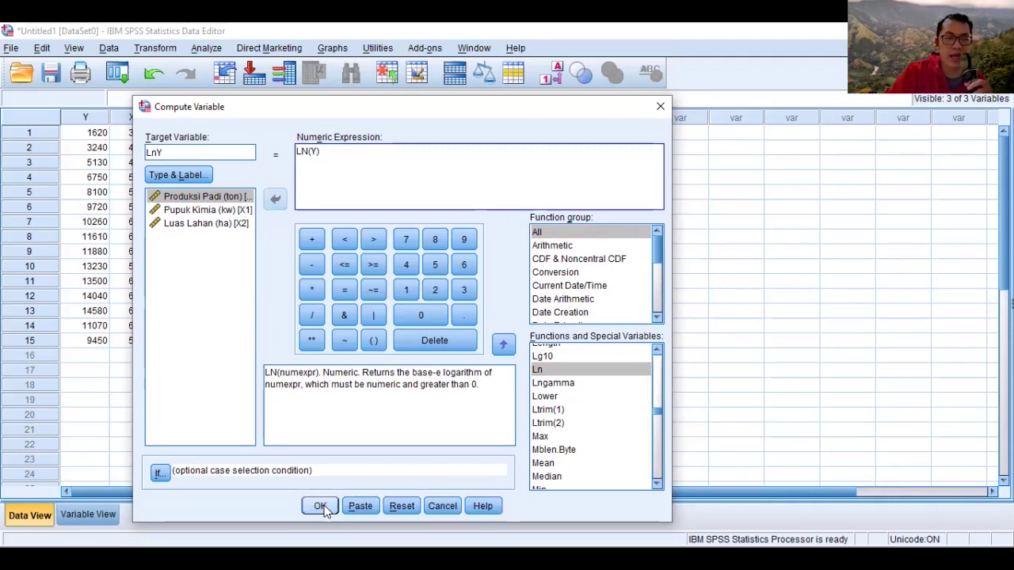
left_click(320, 506)
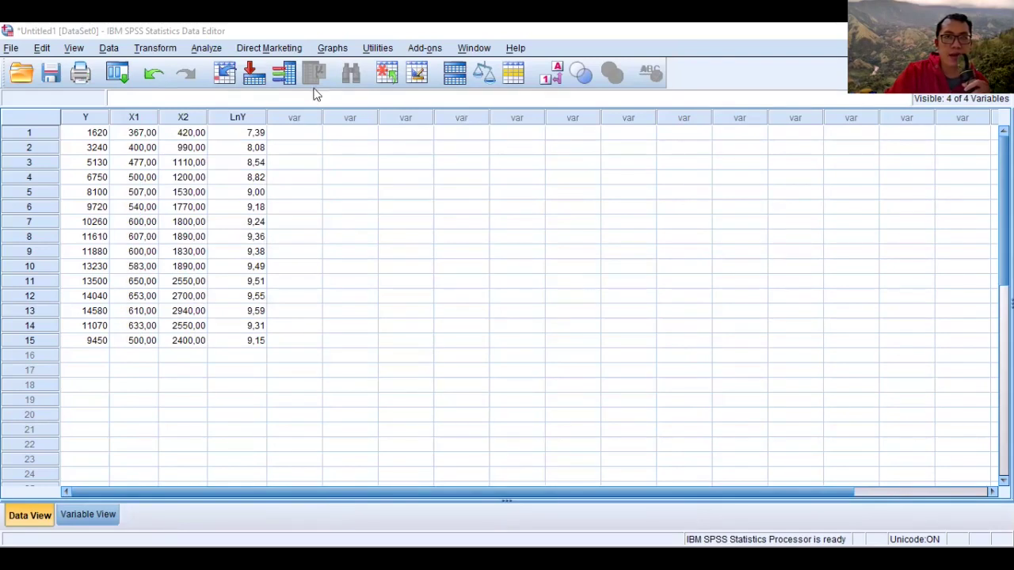
- Compute a new variable LnX1 as LN(X1), the natural logarithm of Pupuk Kimia (kw)
left_click(159, 48)
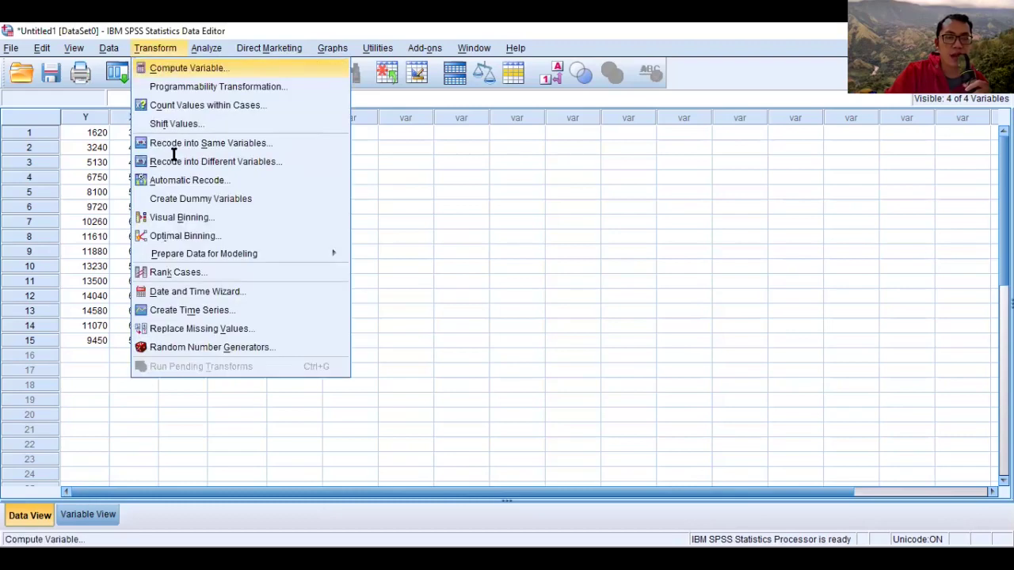
key("Return")
key("BackSpace")
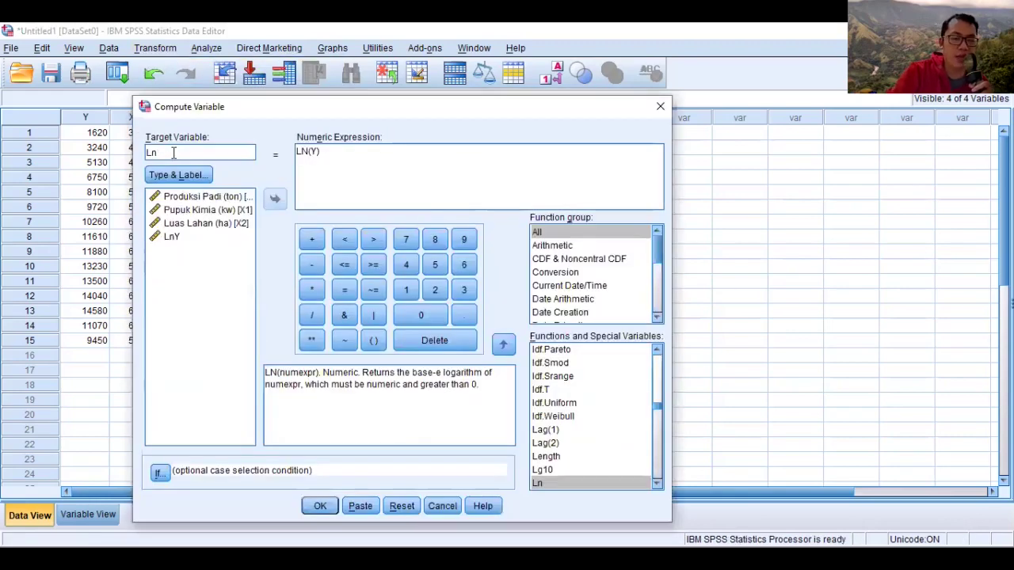
type("X1")
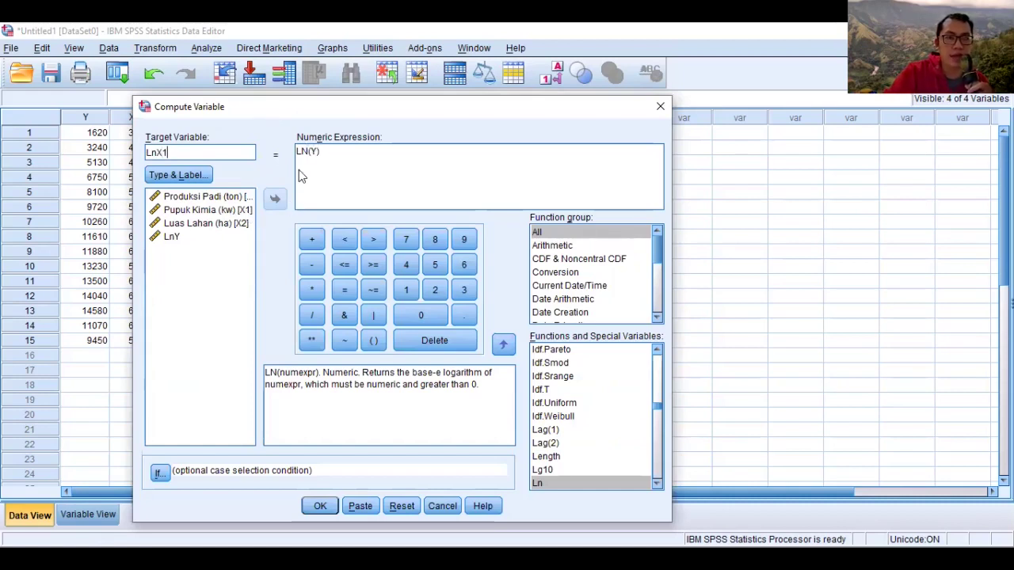
left_click(234, 211)
double_click(314, 150)
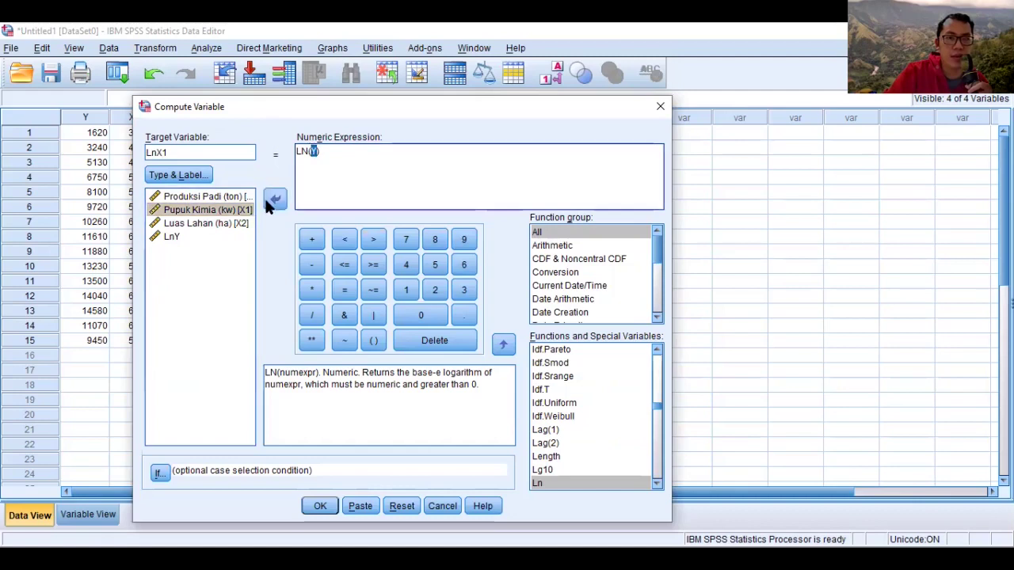
left_click(237, 209)
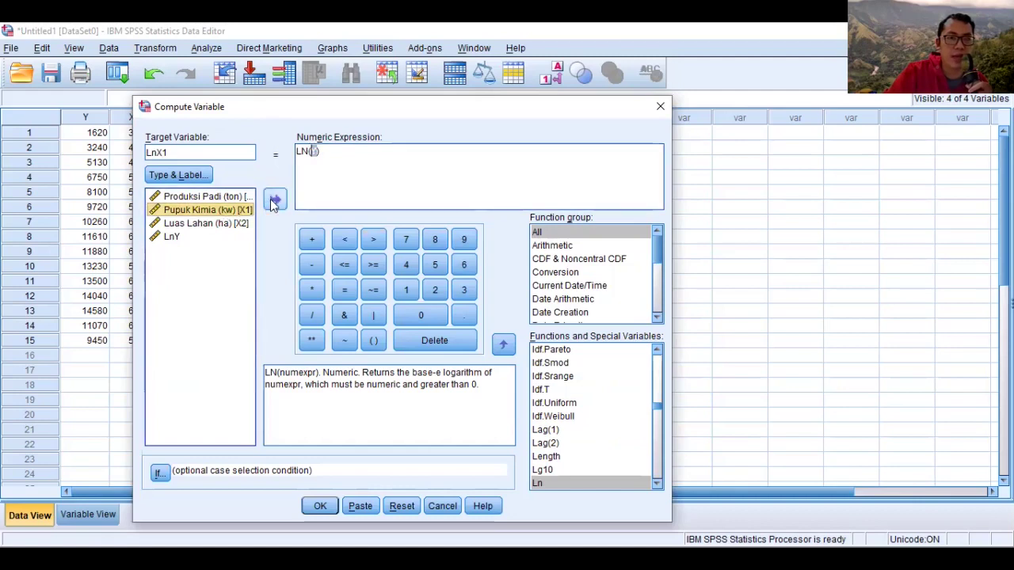
left_click_drag(341, 185, 361, 188)
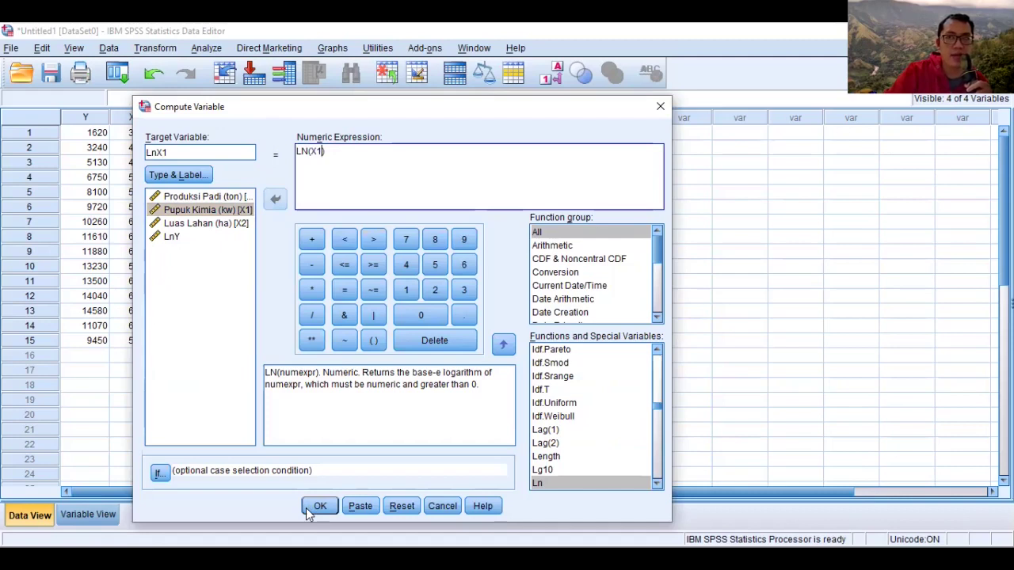
key("Return")
- Compute a new variable LnX2 as LN(X2), the natural logarithm of Luas Lahan (ha)
left_click(155, 48)
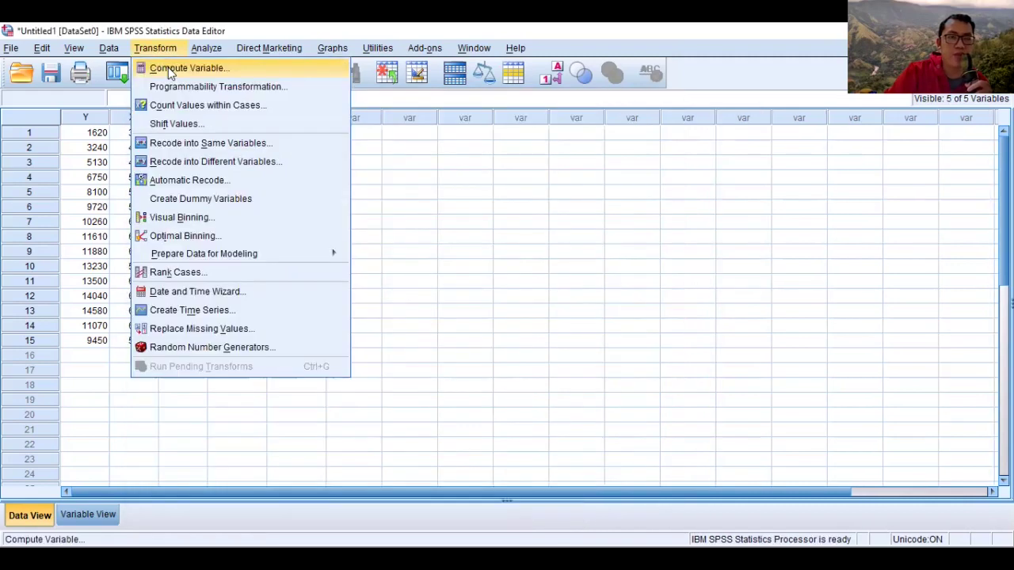
left_click(182, 68)
left_click(166, 152)
key("BackSpace")
type("2")
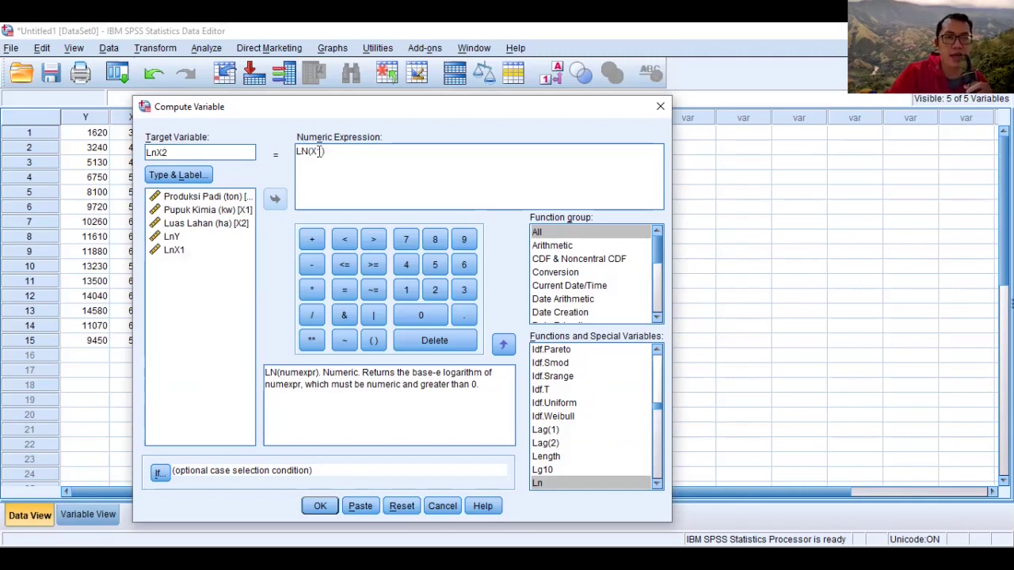
left_click_drag(324, 151, 307, 157)
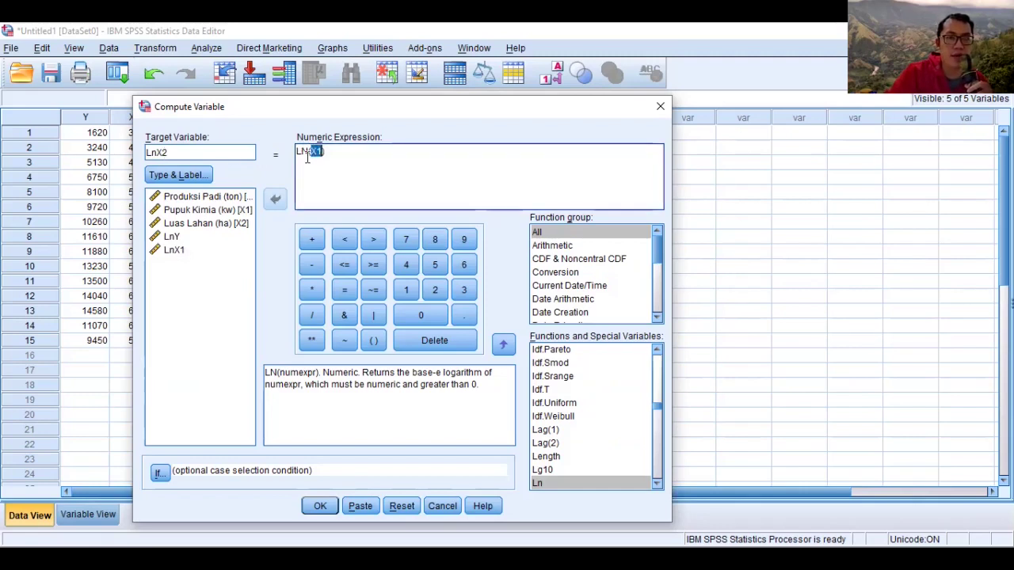
left_click(183, 224)
left_click(276, 202)
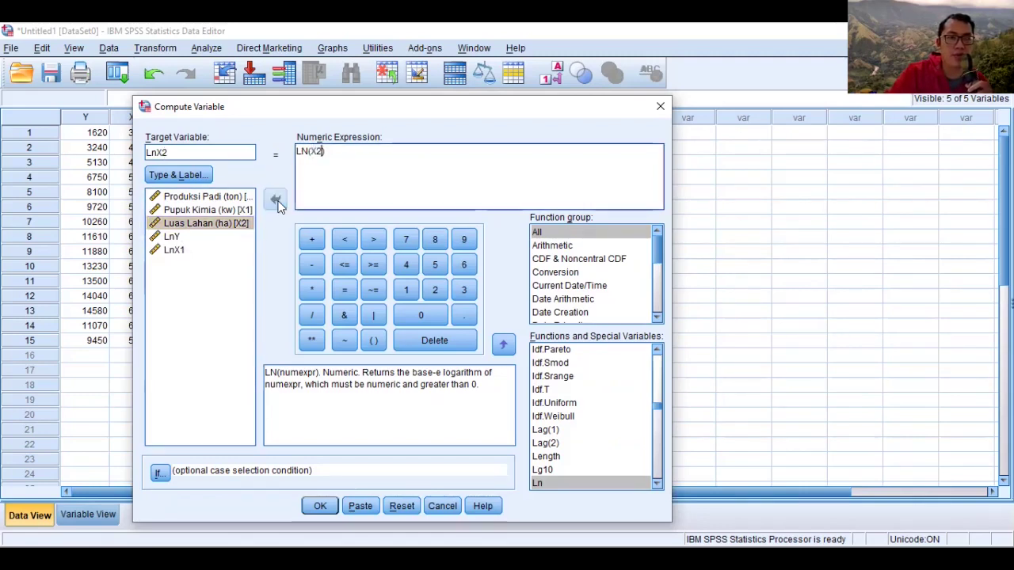
left_click(327, 500)
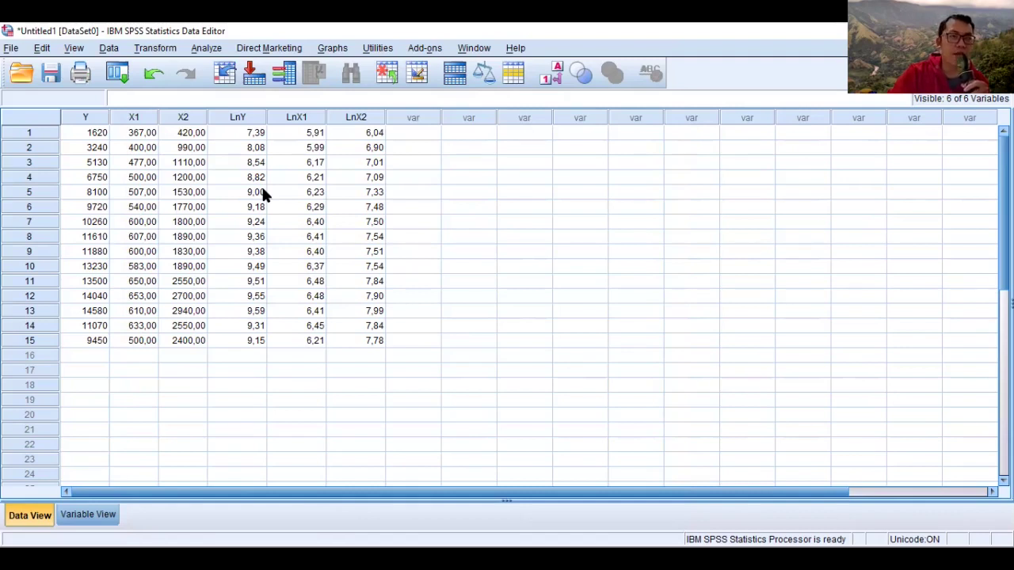
- Set up a linear regression with LnY as the dependent variable
left_click(203, 49)
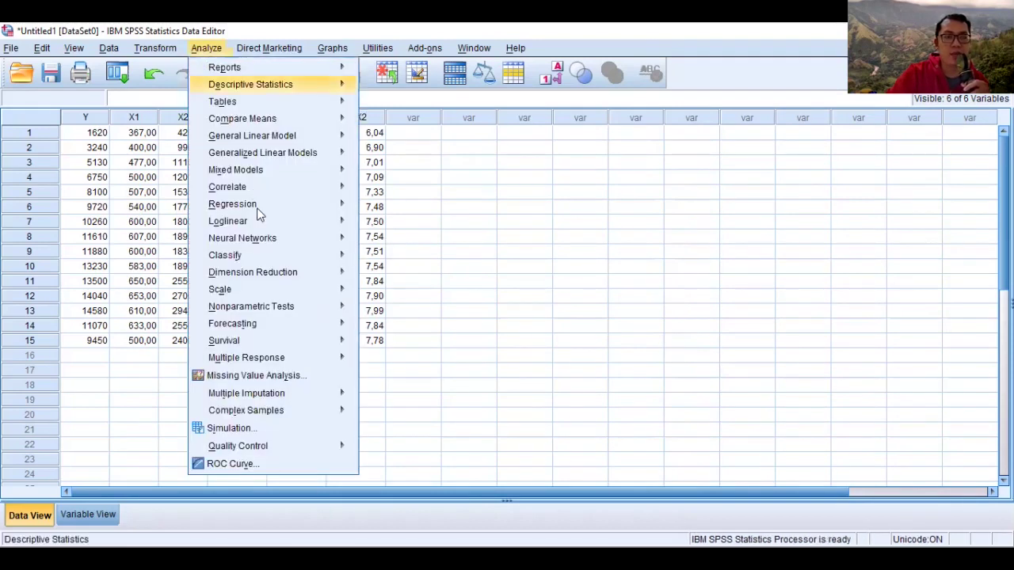
mouse_move(268, 211)
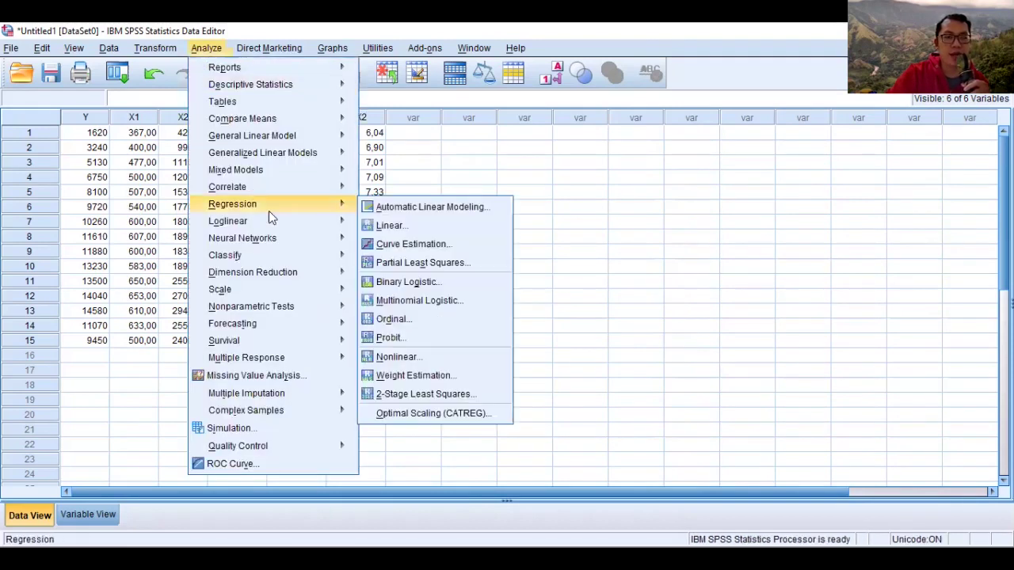
left_click(411, 226)
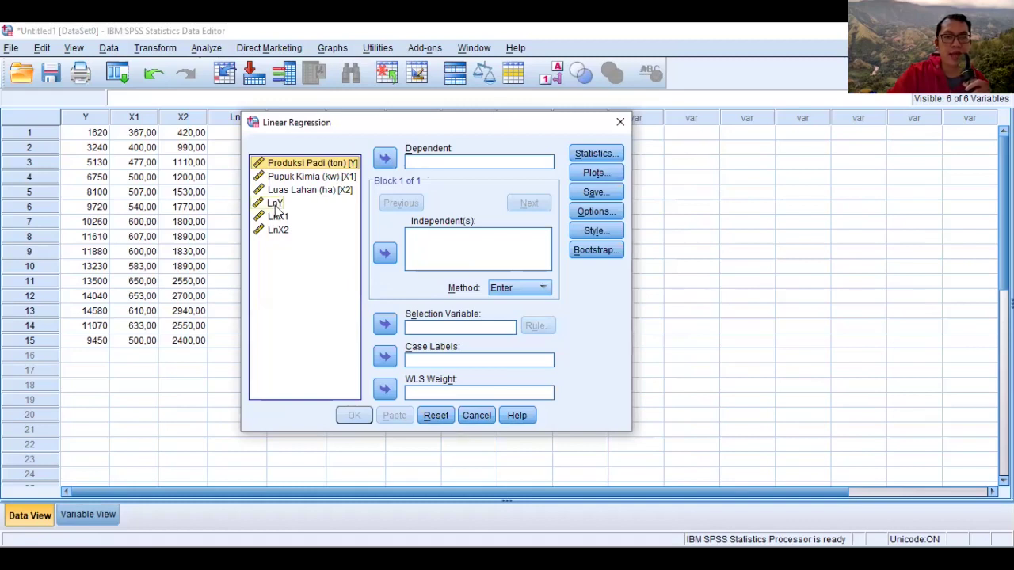
left_click(347, 204)
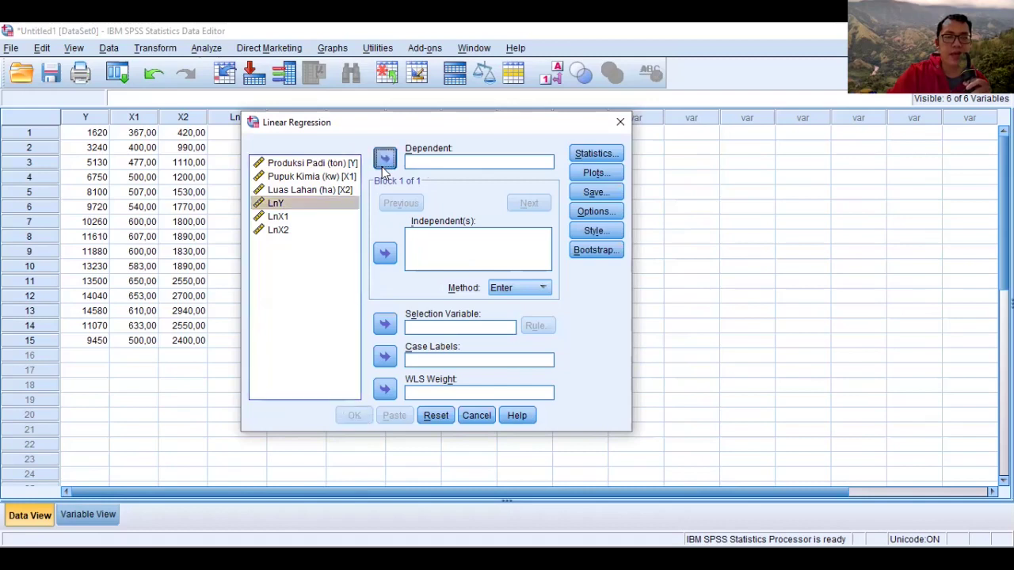
left_click(385, 160)
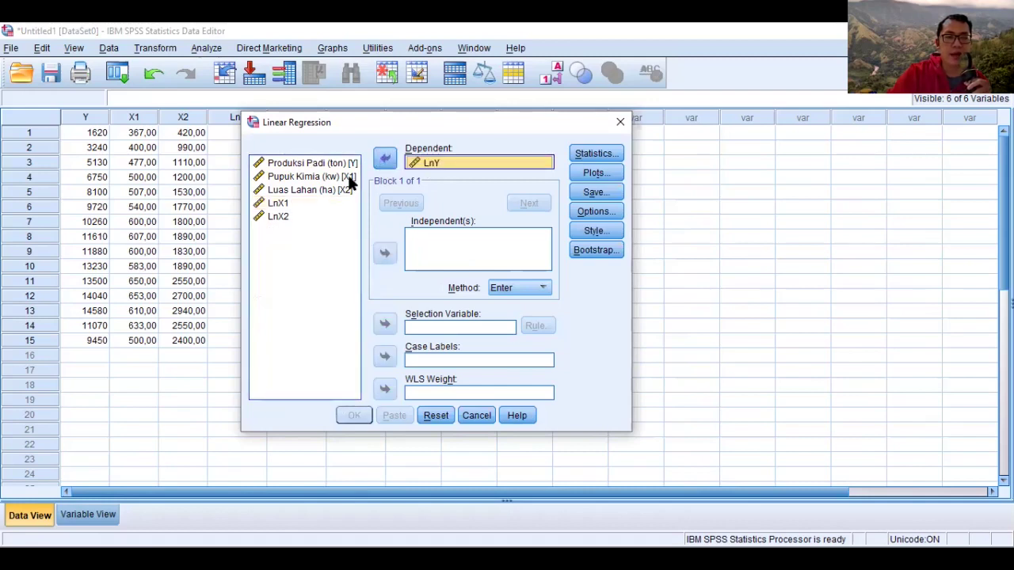
- Add LnX1 and LnX2 as the independent variables and run the regression
left_click(277, 204)
left_click(385, 252)
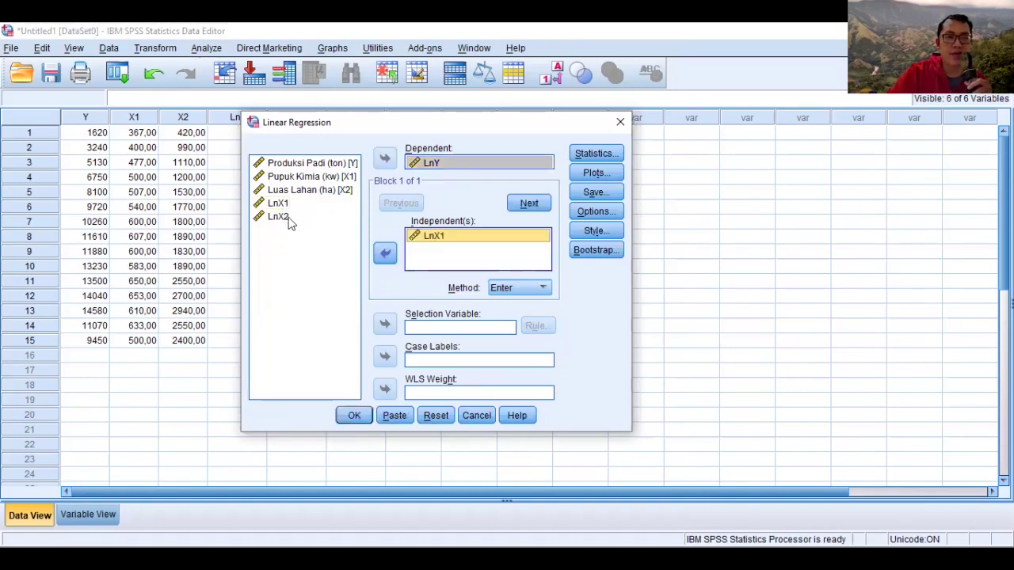
left_click(283, 220)
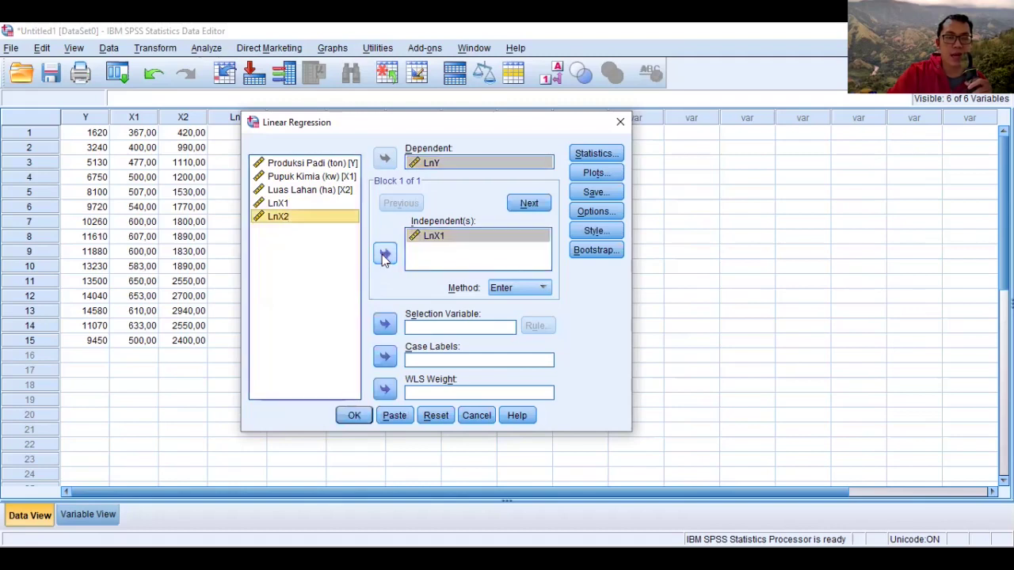
left_click(385, 255)
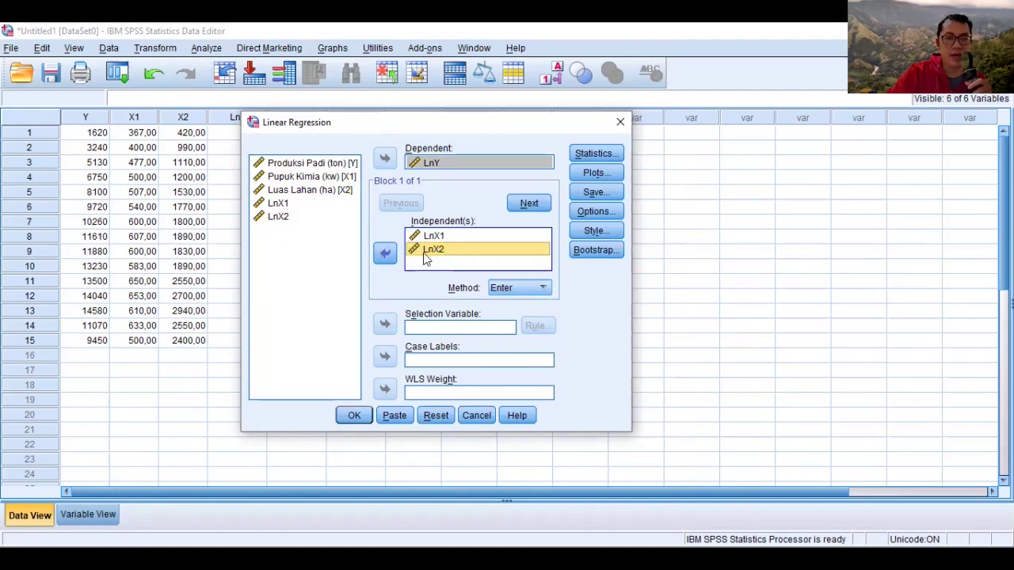
left_click(355, 416)
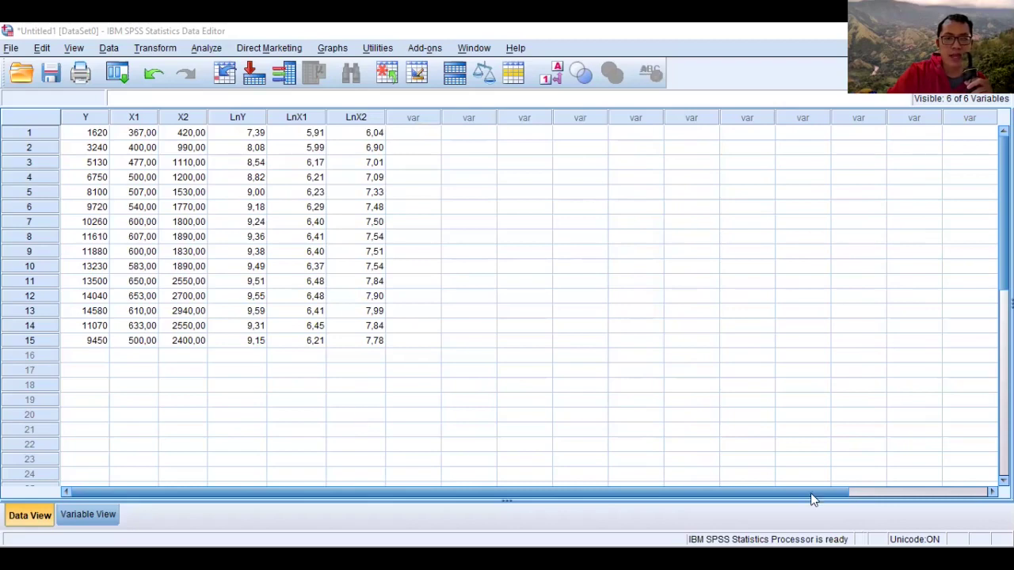
- Examine the Model Summary, ANOVA and Coefficients tables in the regression output
scroll(291, 323, "down", 5)
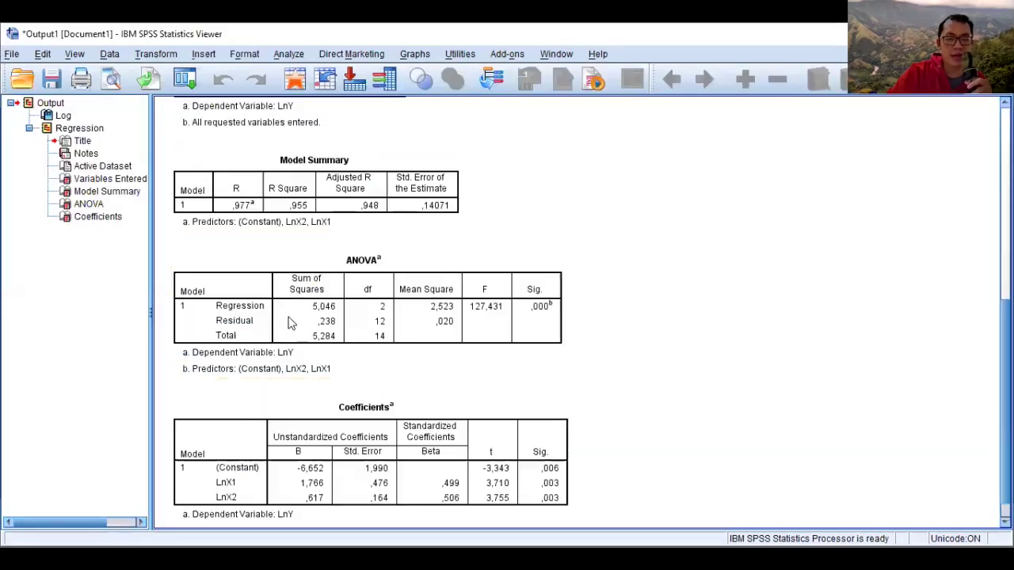
scroll(238, 416, "down", 1)
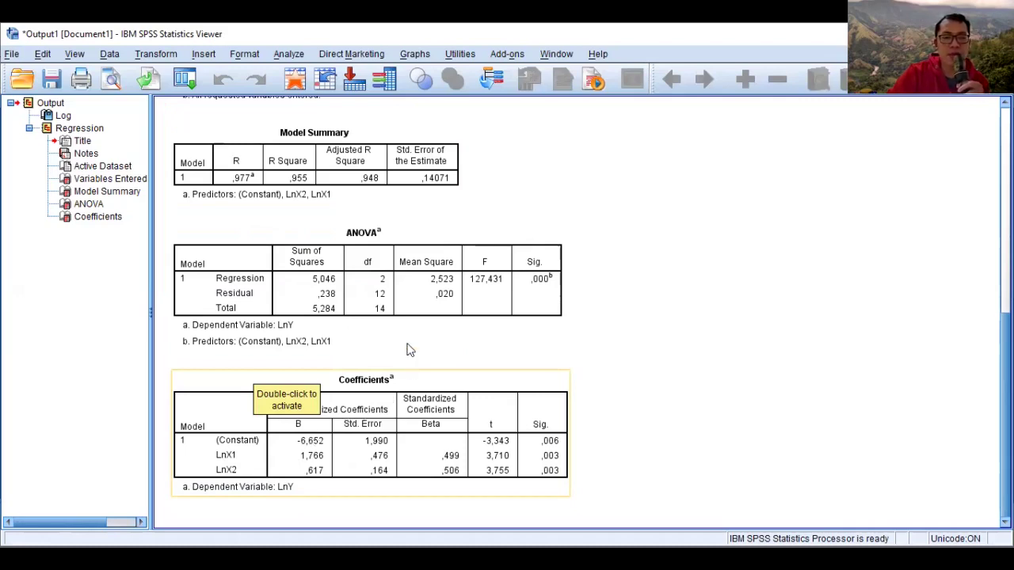
scroll(410, 346, "up", 1)
scroll(409, 346, "up", 2)
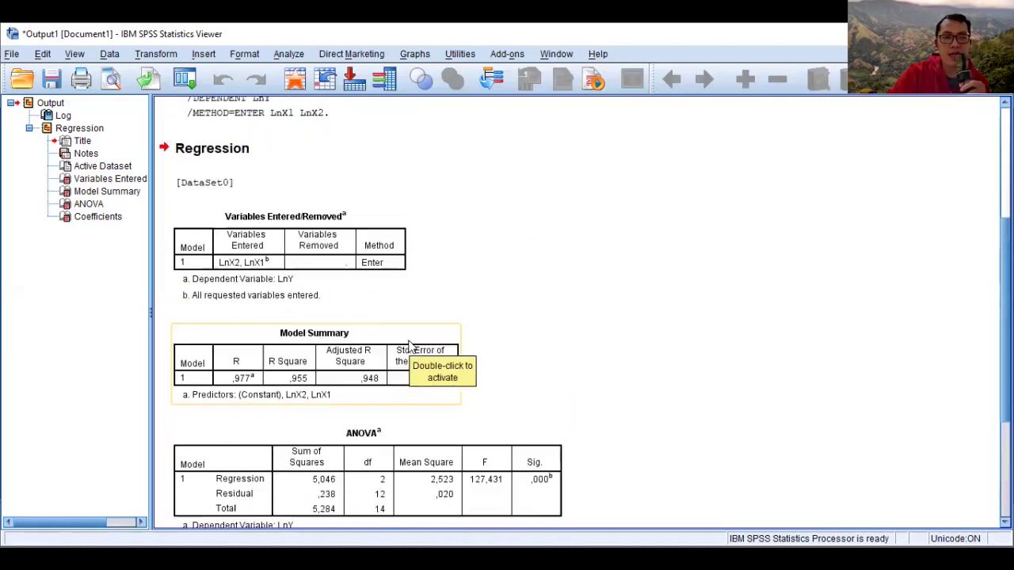
scroll(409, 346, "down", 1)
scroll(410, 346, "down", 1)
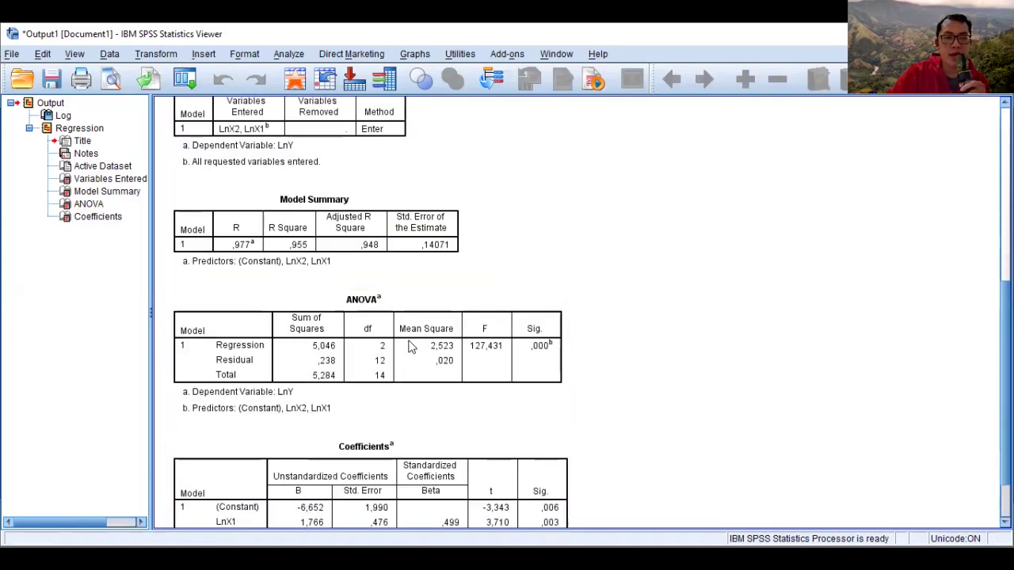
scroll(409, 347, "down", 1)
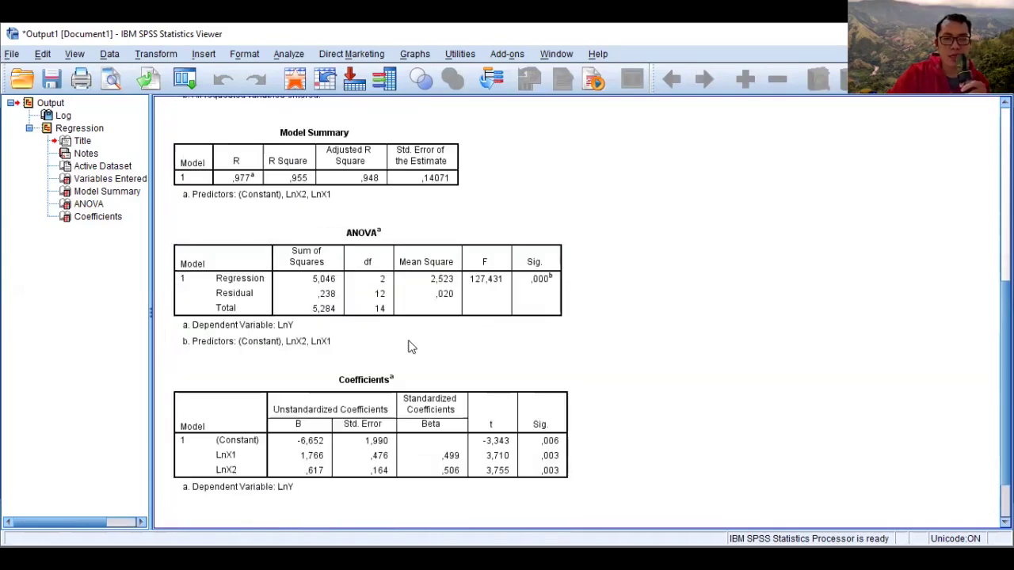
scroll(410, 346, "up", 1)
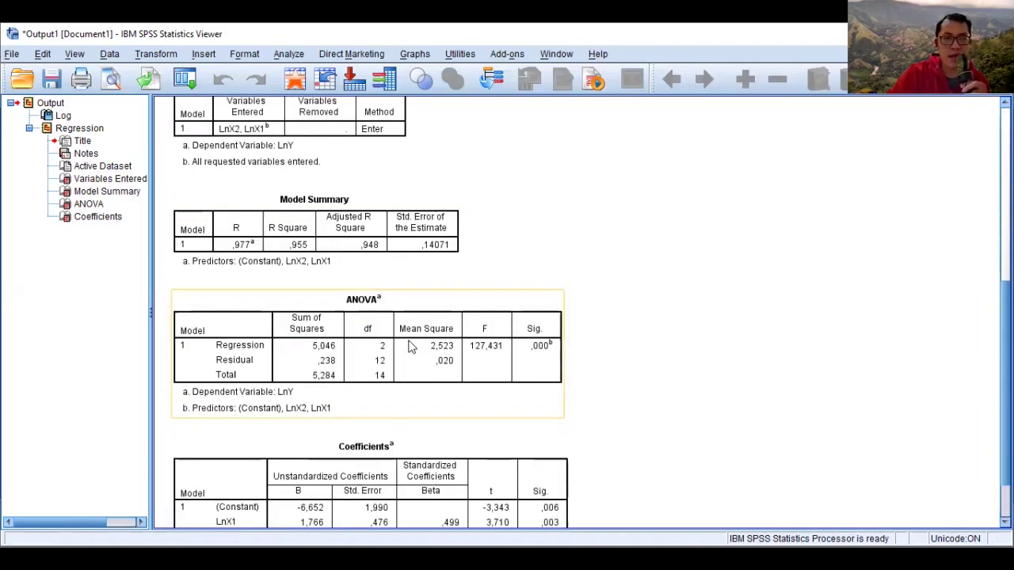
scroll(409, 346, "up", 2)
scroll(410, 346, "down", 1)
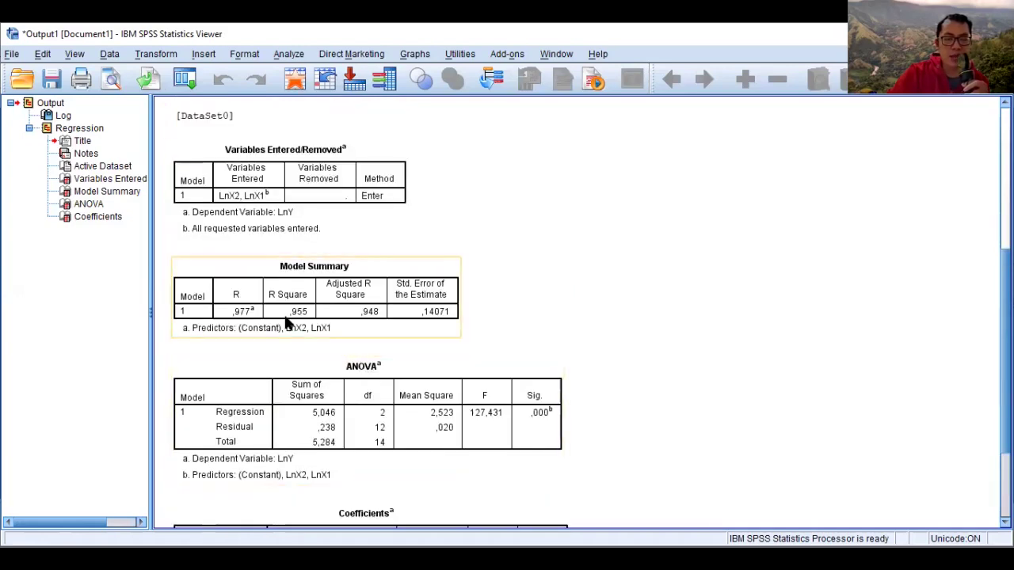
scroll(307, 335, "down", 1)
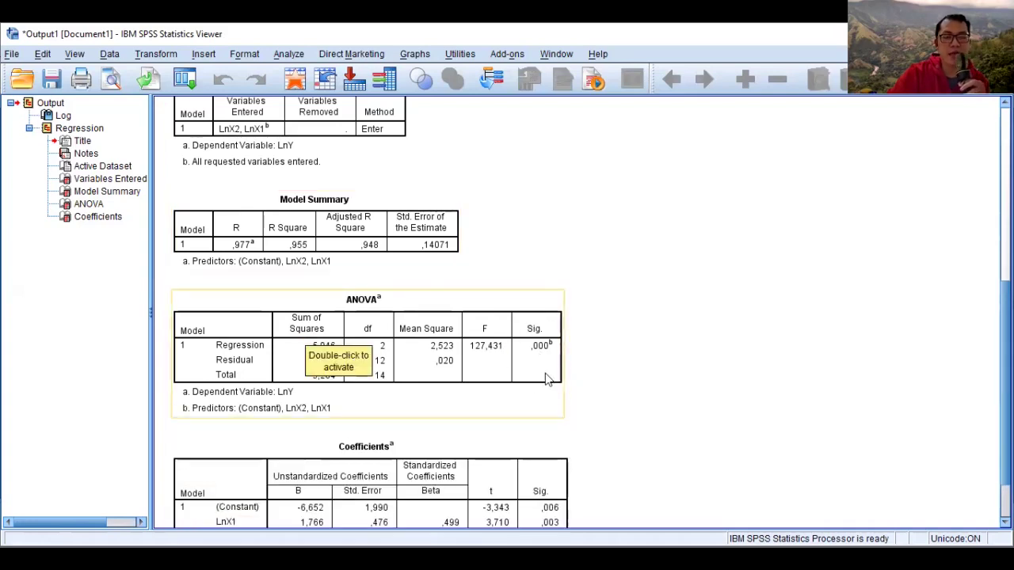
scroll(542, 377, "down", 2)
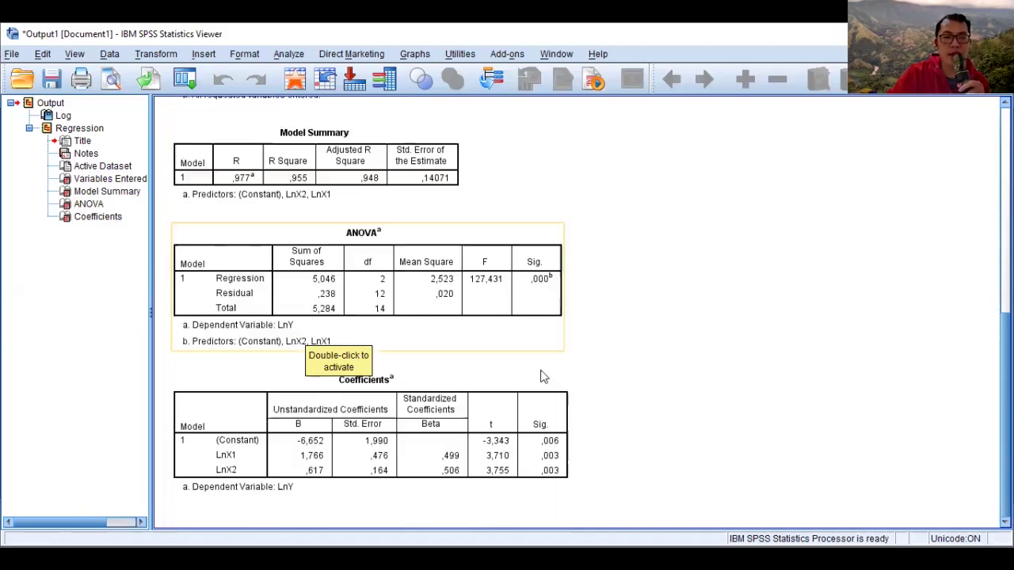